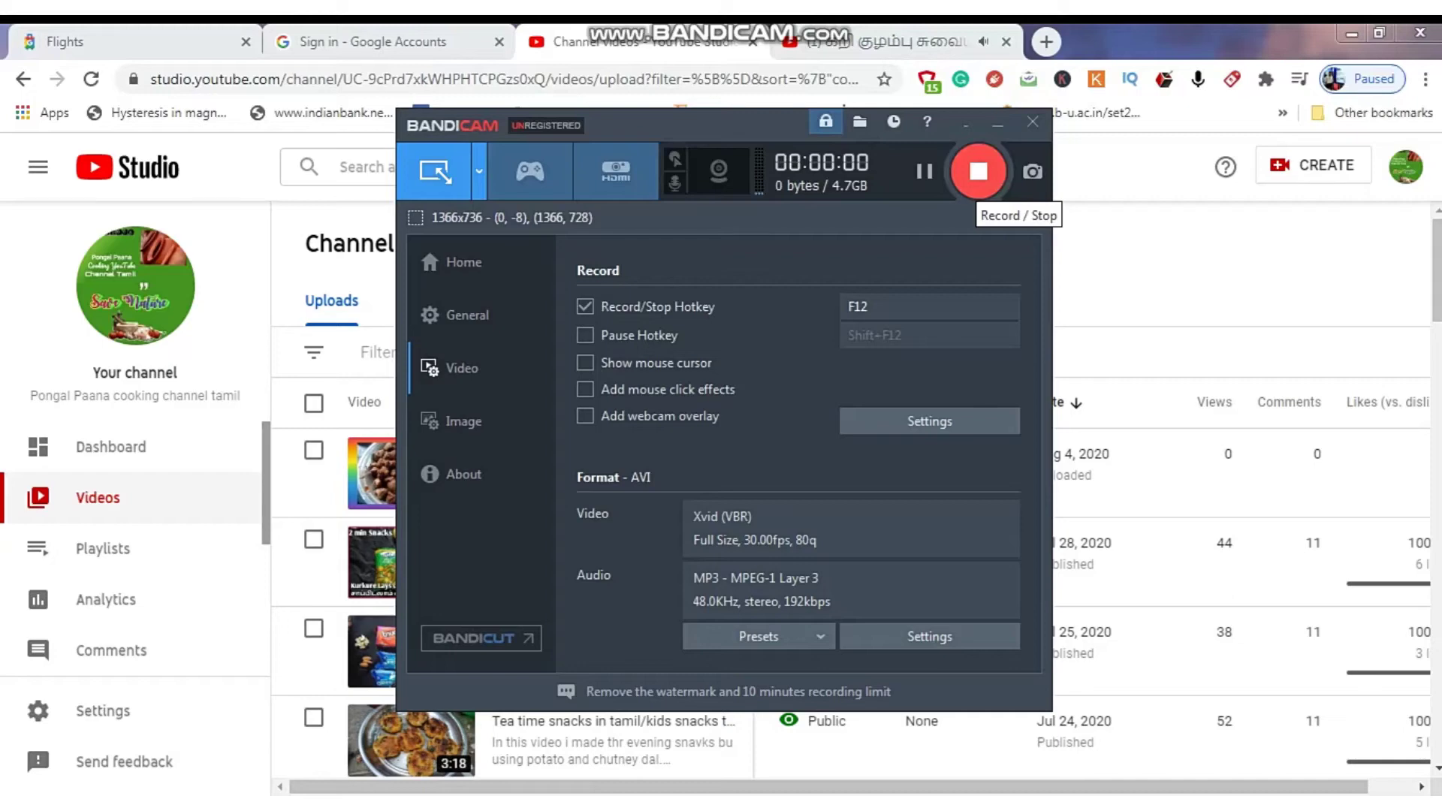
# - Briefly show the desktop, then switch back to the YouTube Studio window
pyautogui.click(978, 172)
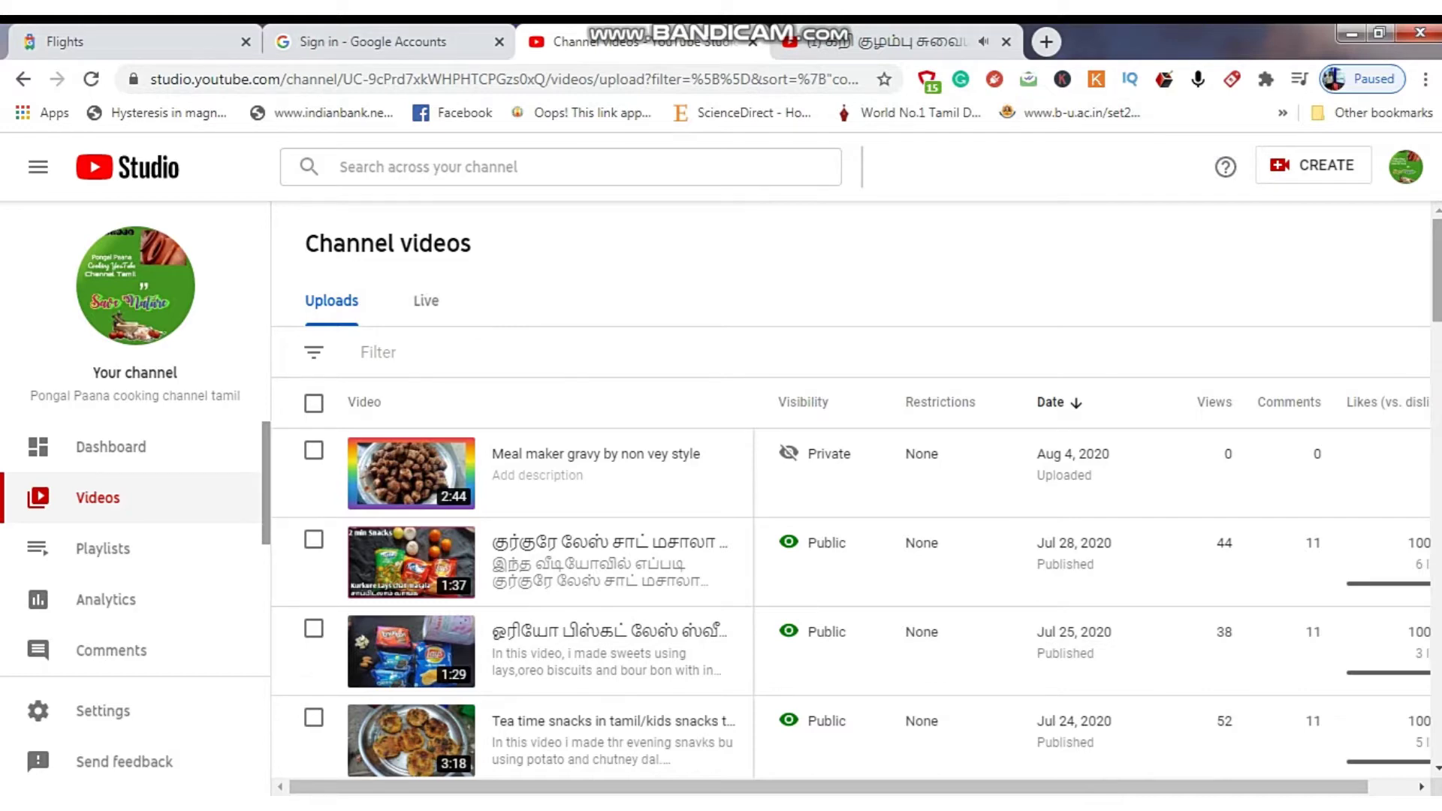
pyautogui.scroll(-5, 849, 571)
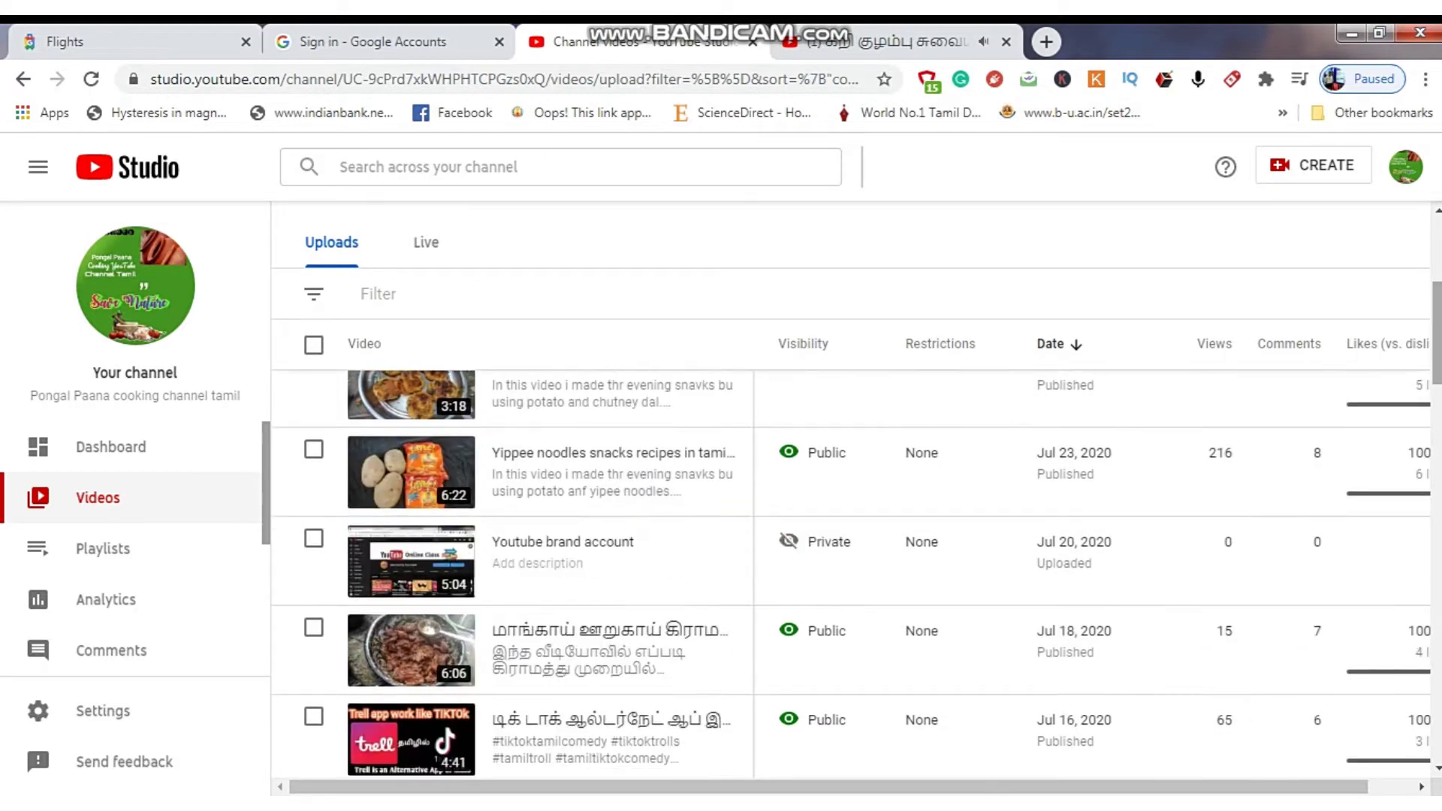
pyautogui.hscroll(2, 860, 566)
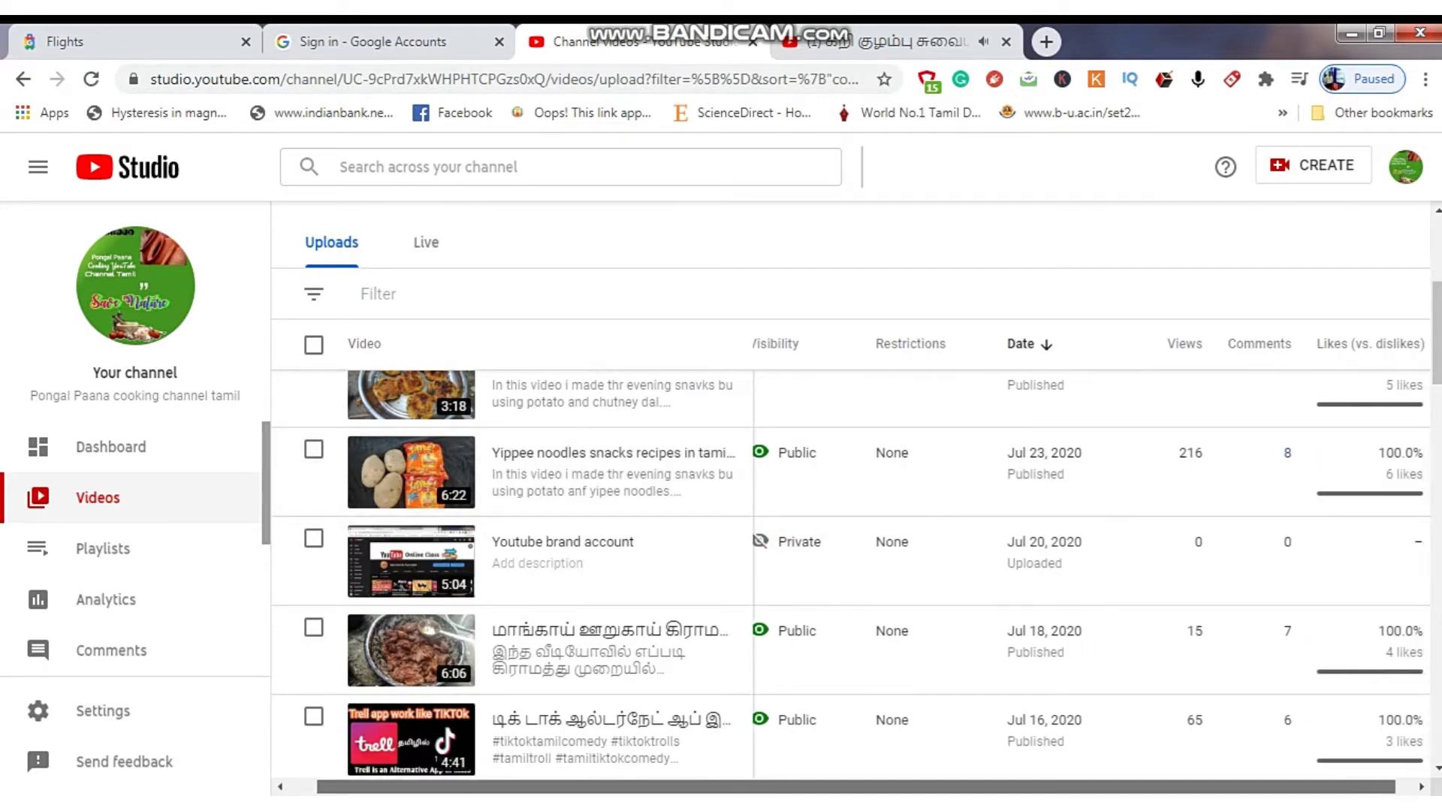
pyautogui.click(1437, 802)
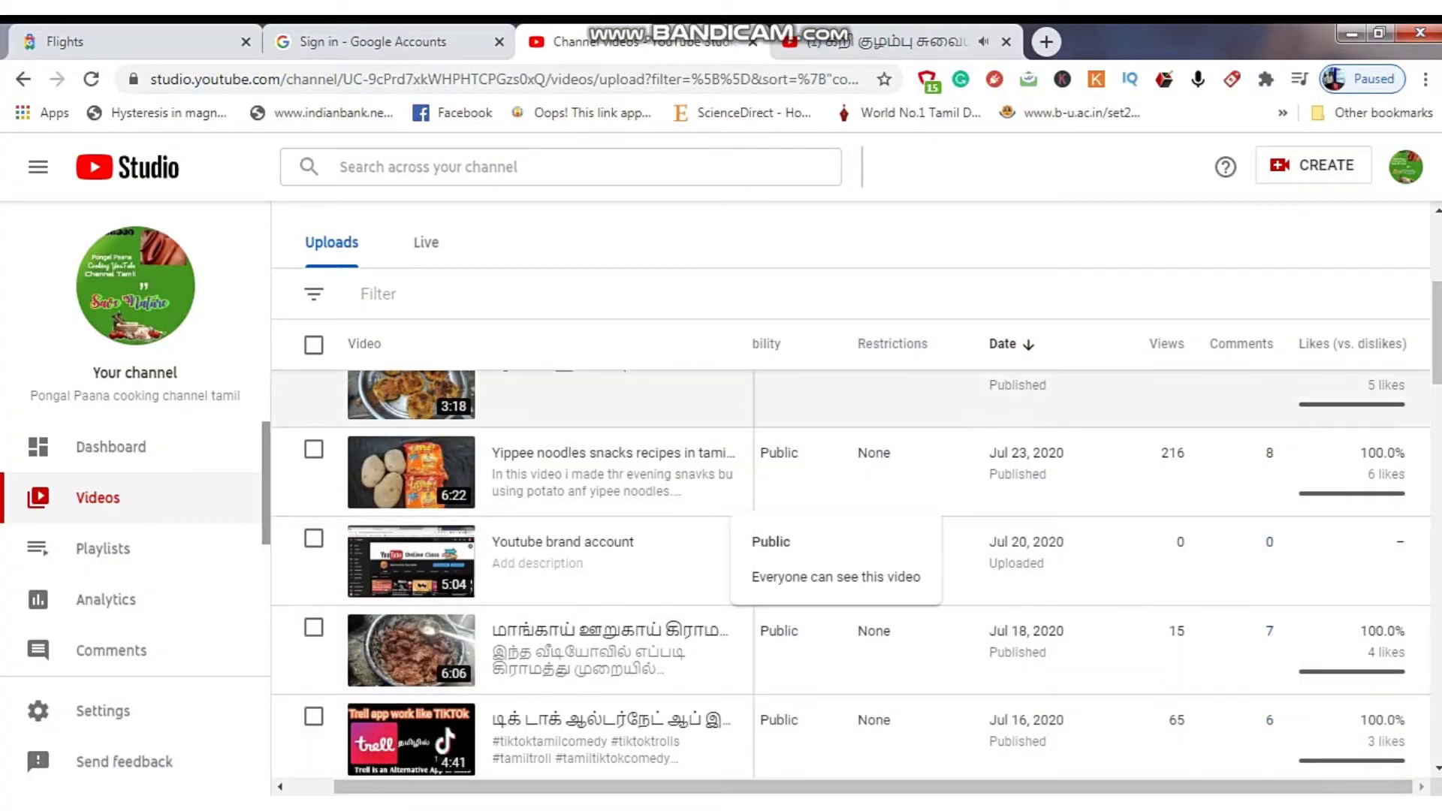
pyautogui.scroll(5, 848, 525)
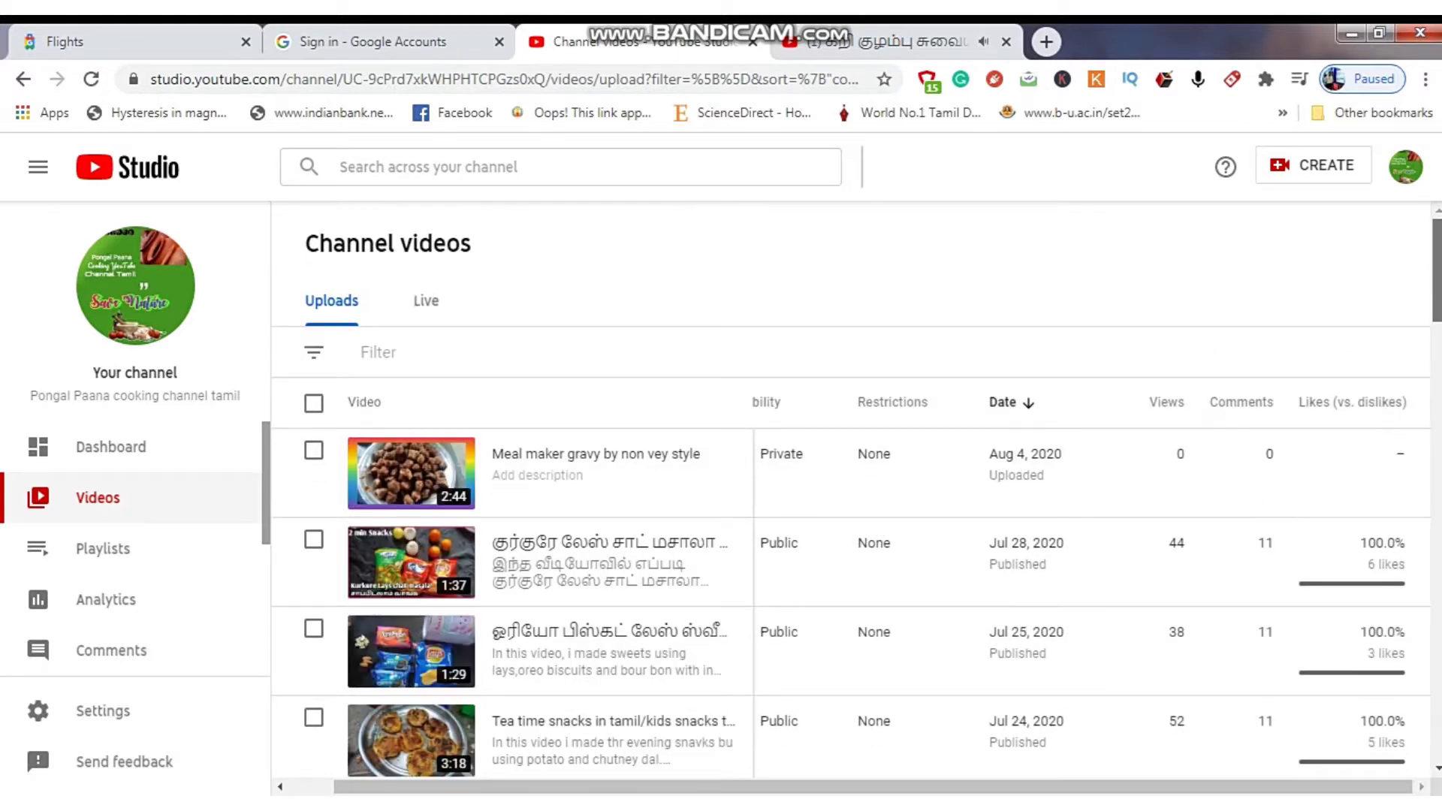
pyautogui.hotkey('alt', 'Tab')
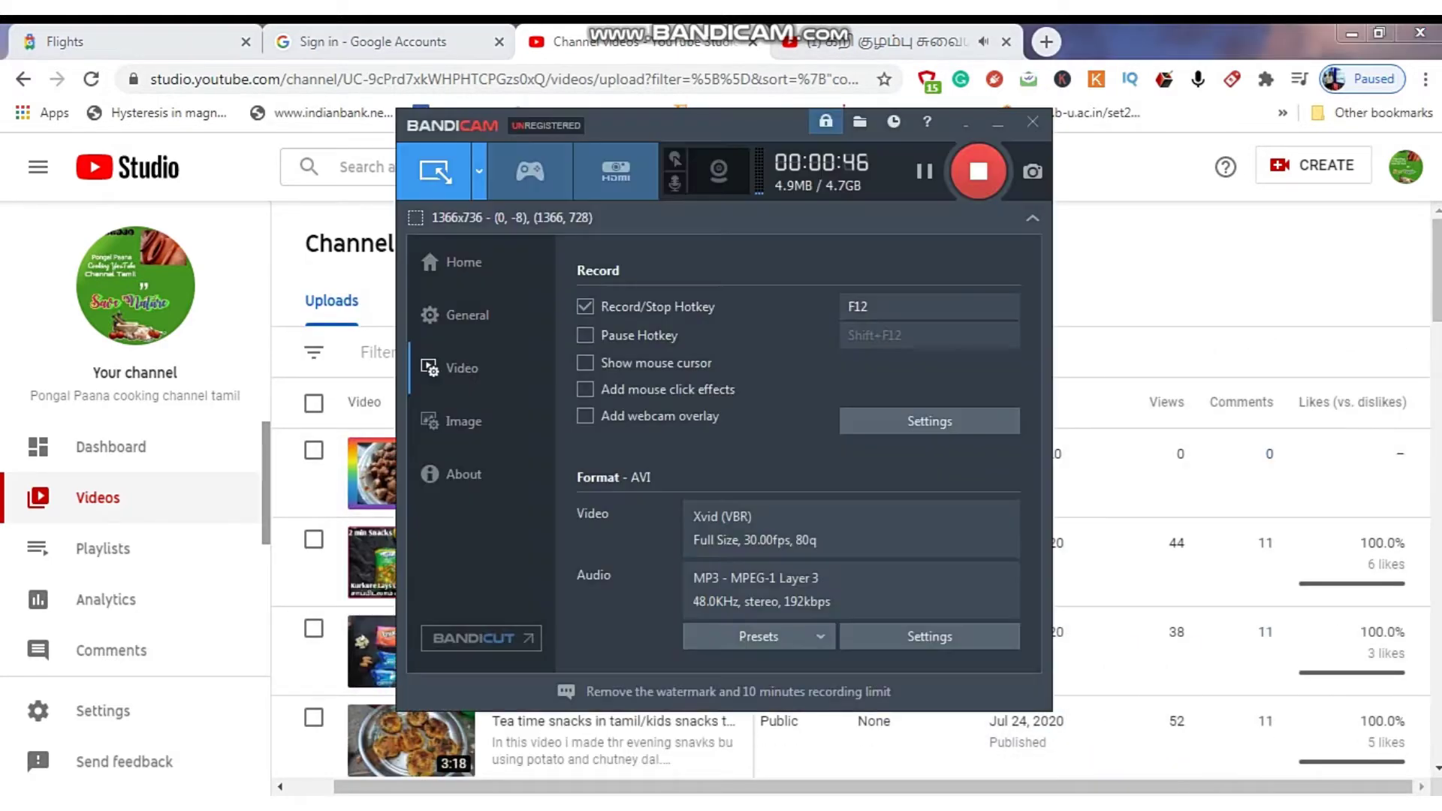
pyautogui.hotkey('alt', 'Tab')
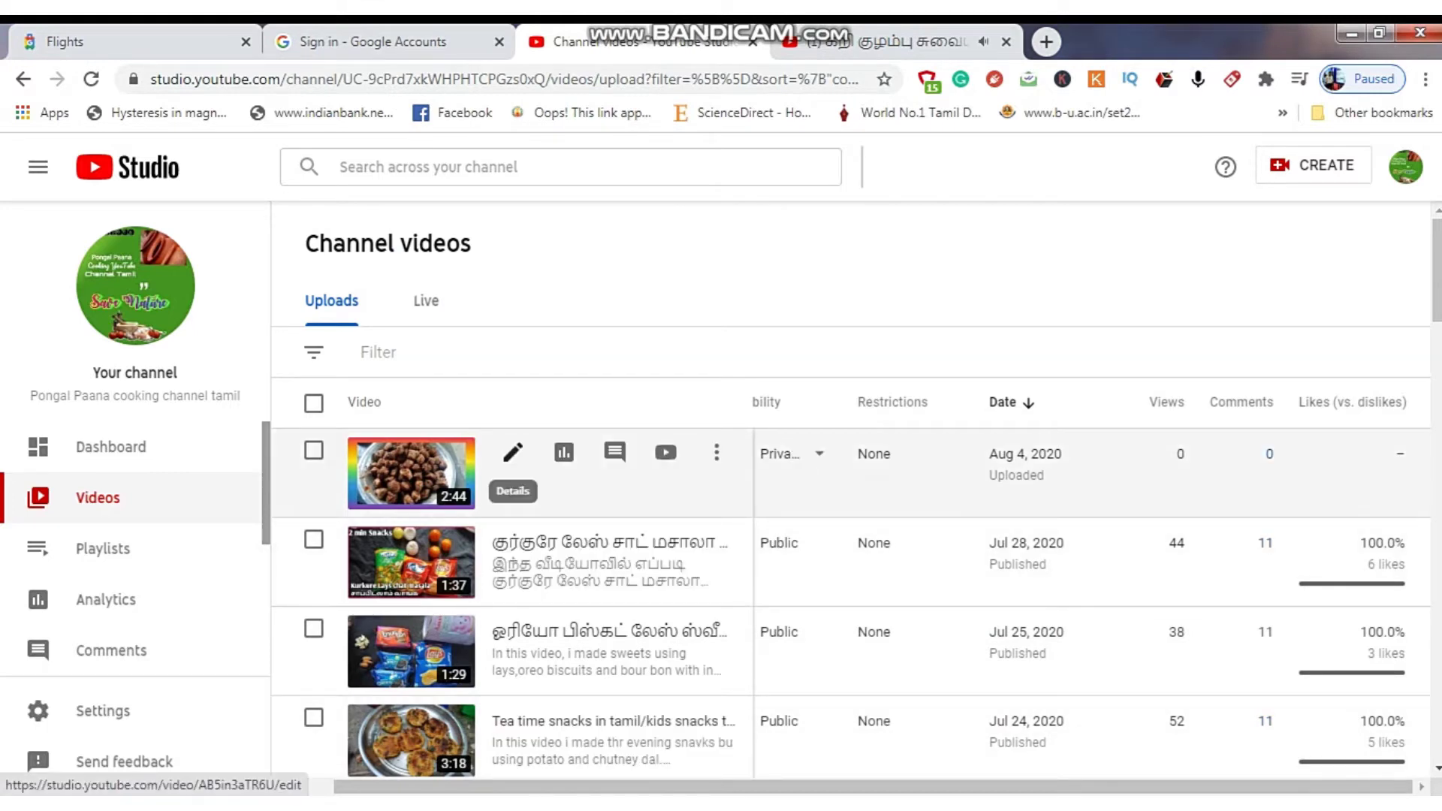
# - Open the Meal maker gravy video's details and scroll down to the Thumbnail and End screen sections
pyautogui.click(512, 453)
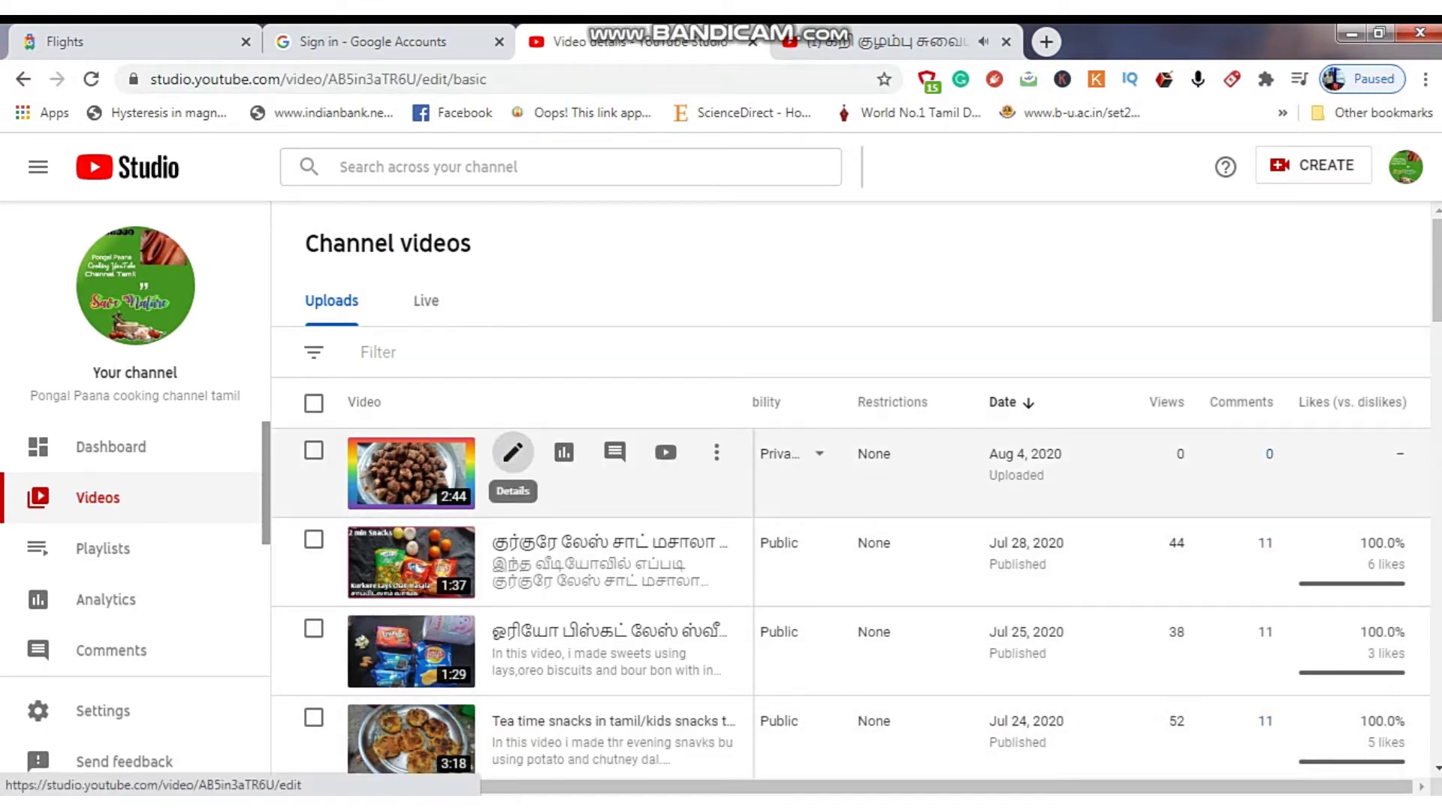
pyautogui.moveTo(1056, 527)
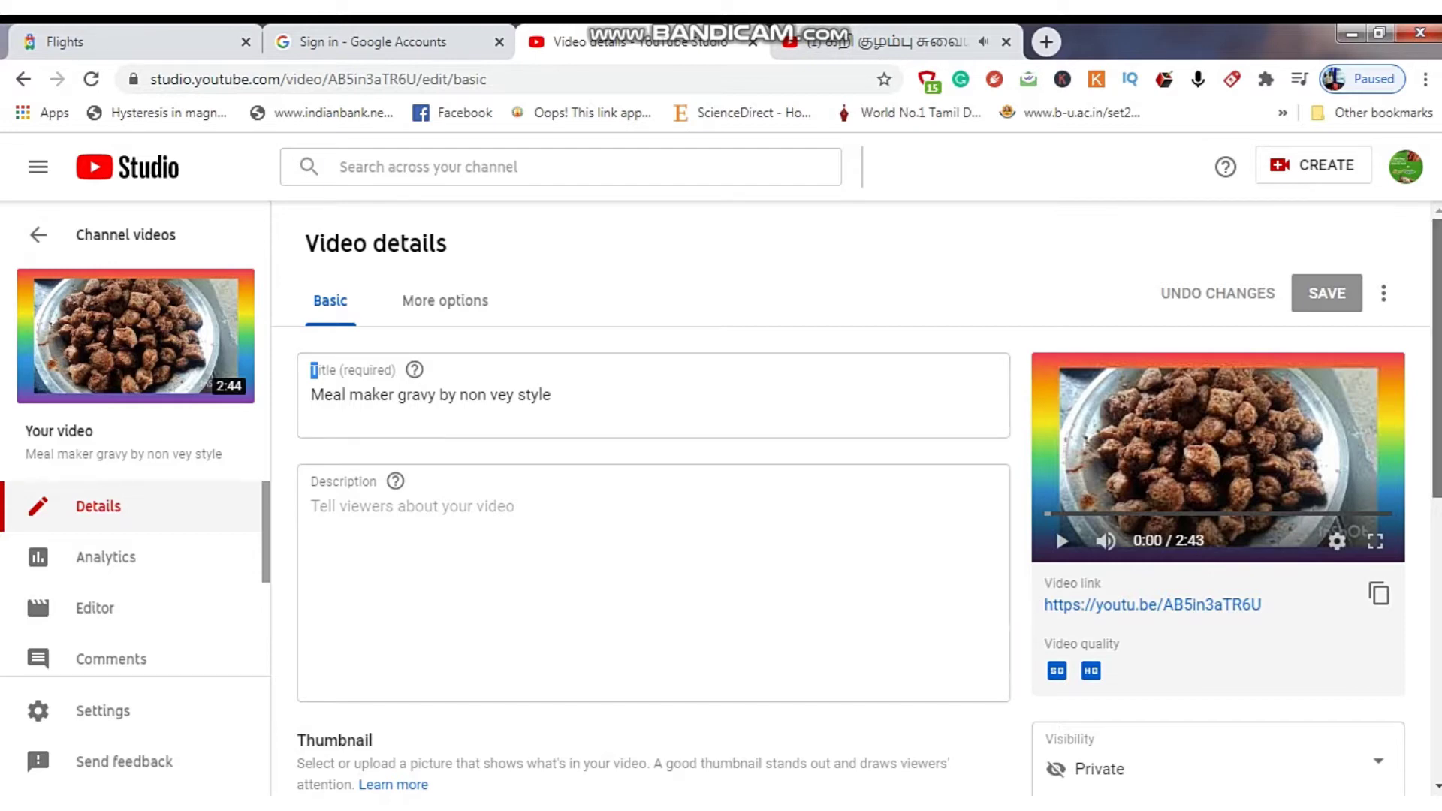
pyautogui.scroll(-2, 1056, 527)
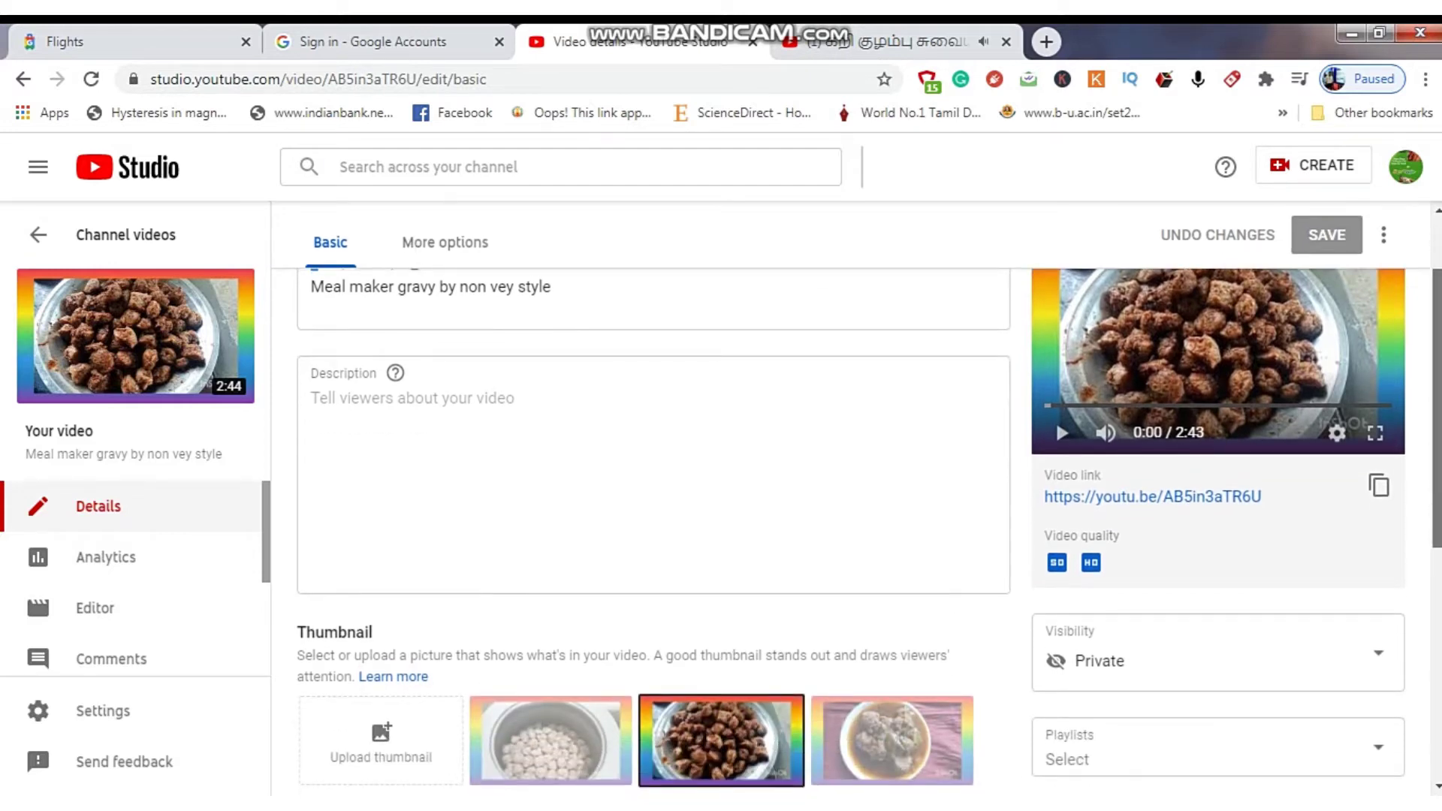
pyautogui.scroll(-1, 868, 533)
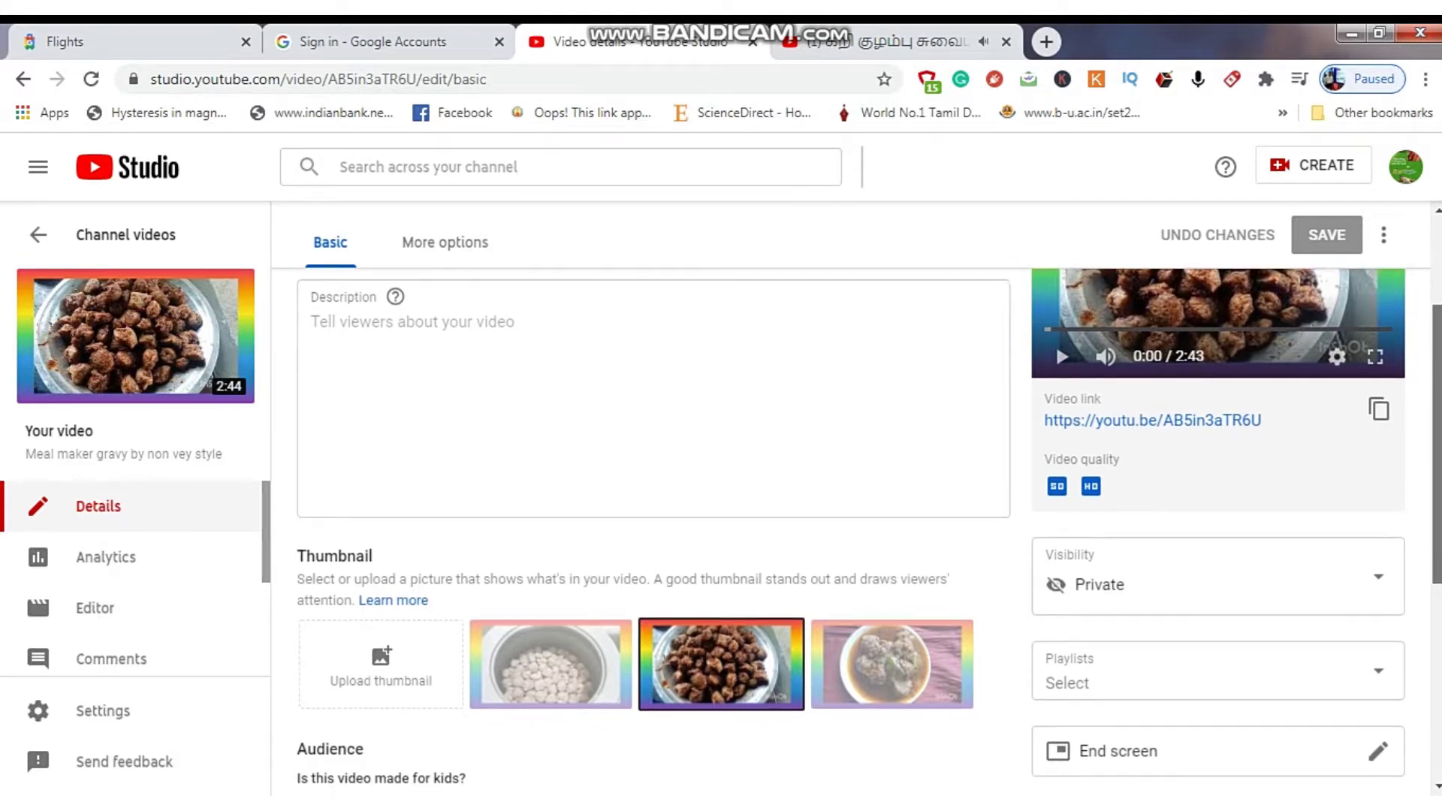
pyautogui.scroll(-1, 868, 532)
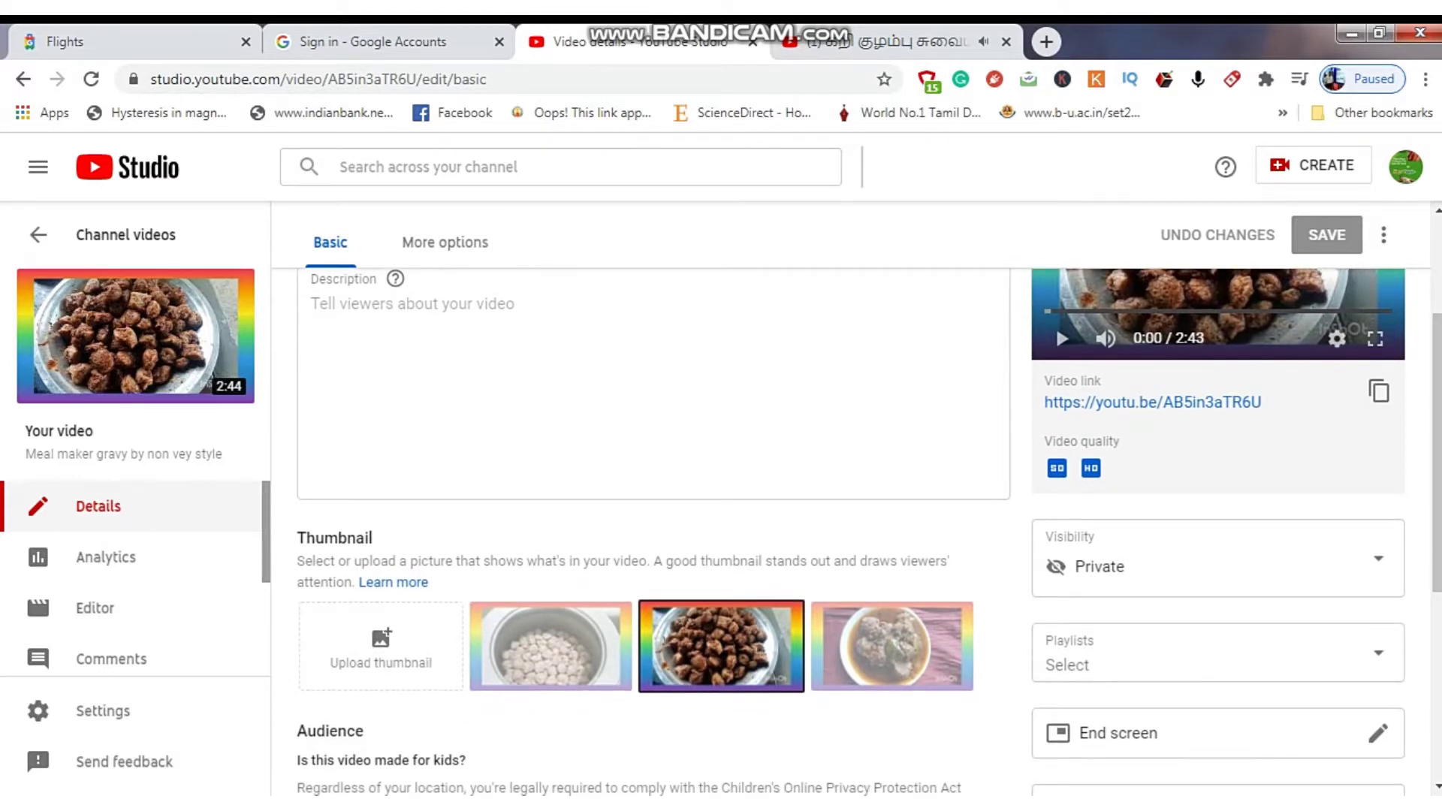
pyautogui.click(380, 647)
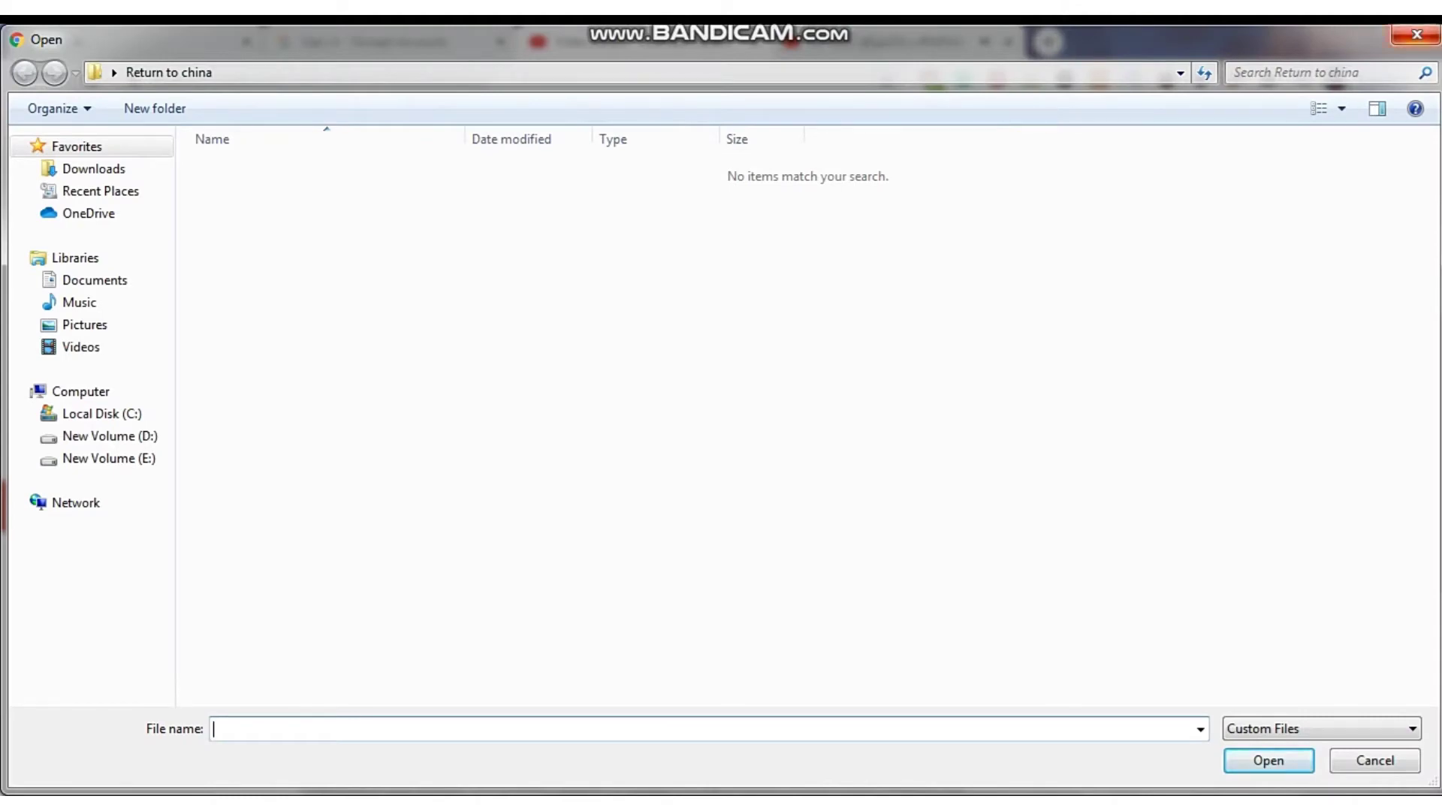
pyautogui.press('Escape')
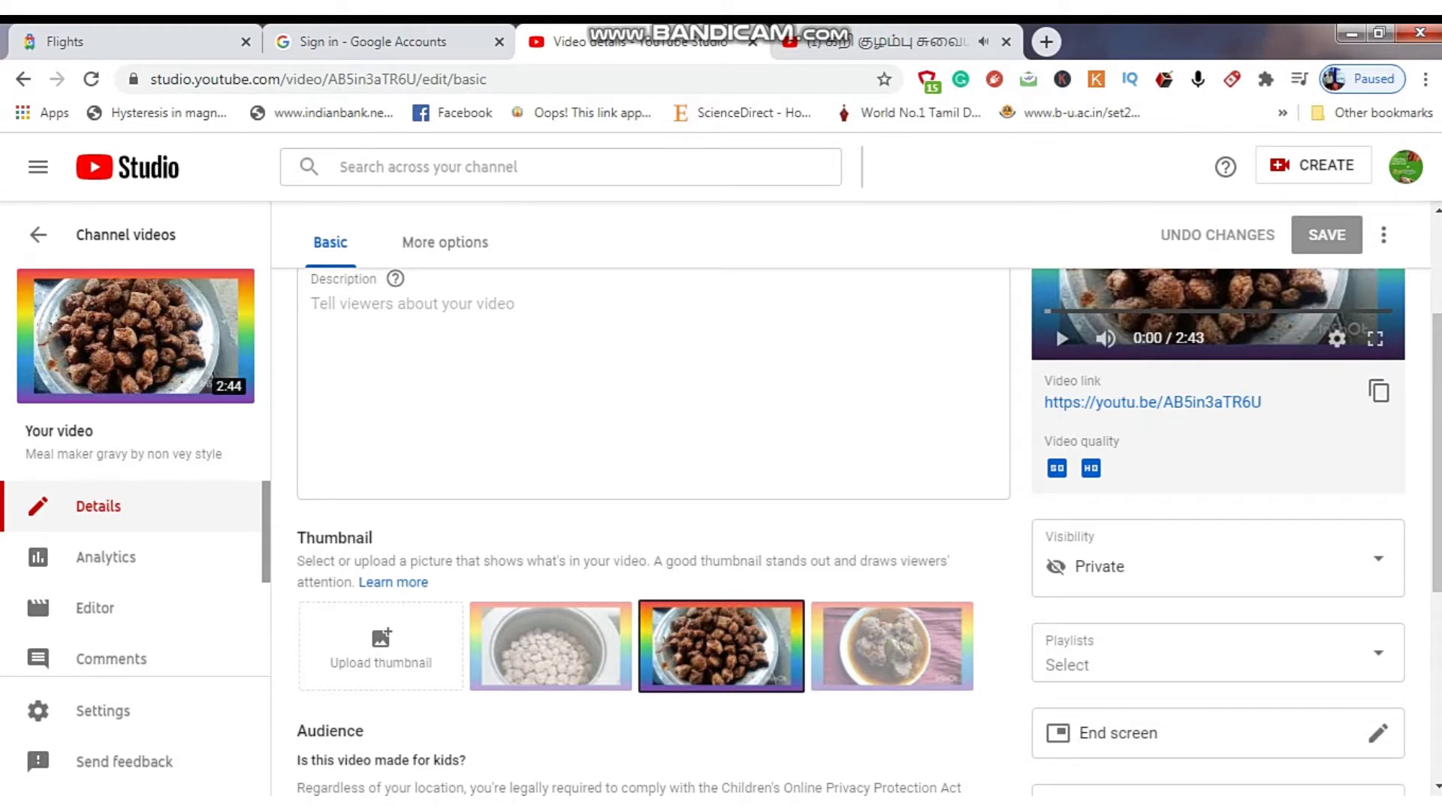
pyautogui.scroll(-2, 1056, 324)
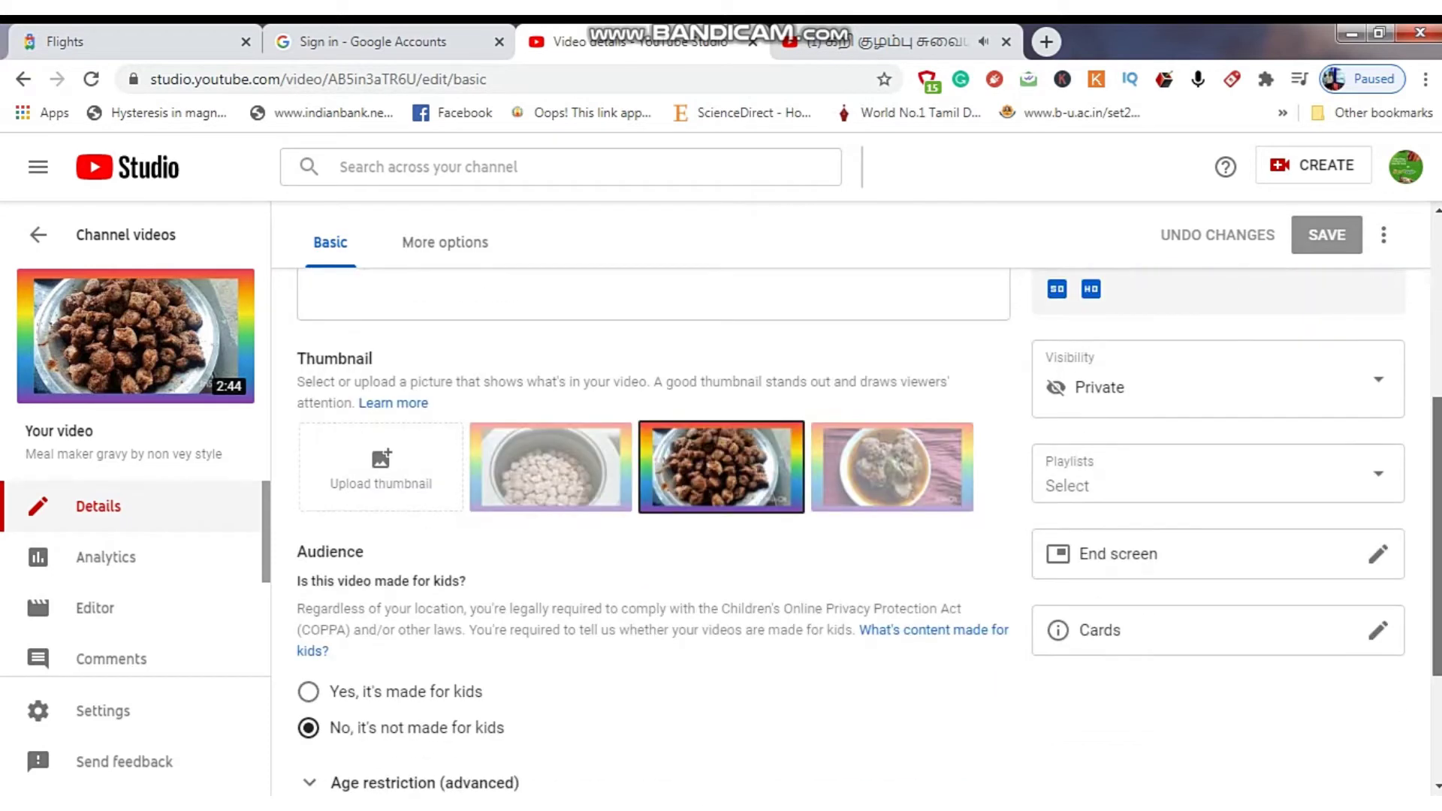
pyautogui.scroll(-3, 868, 531)
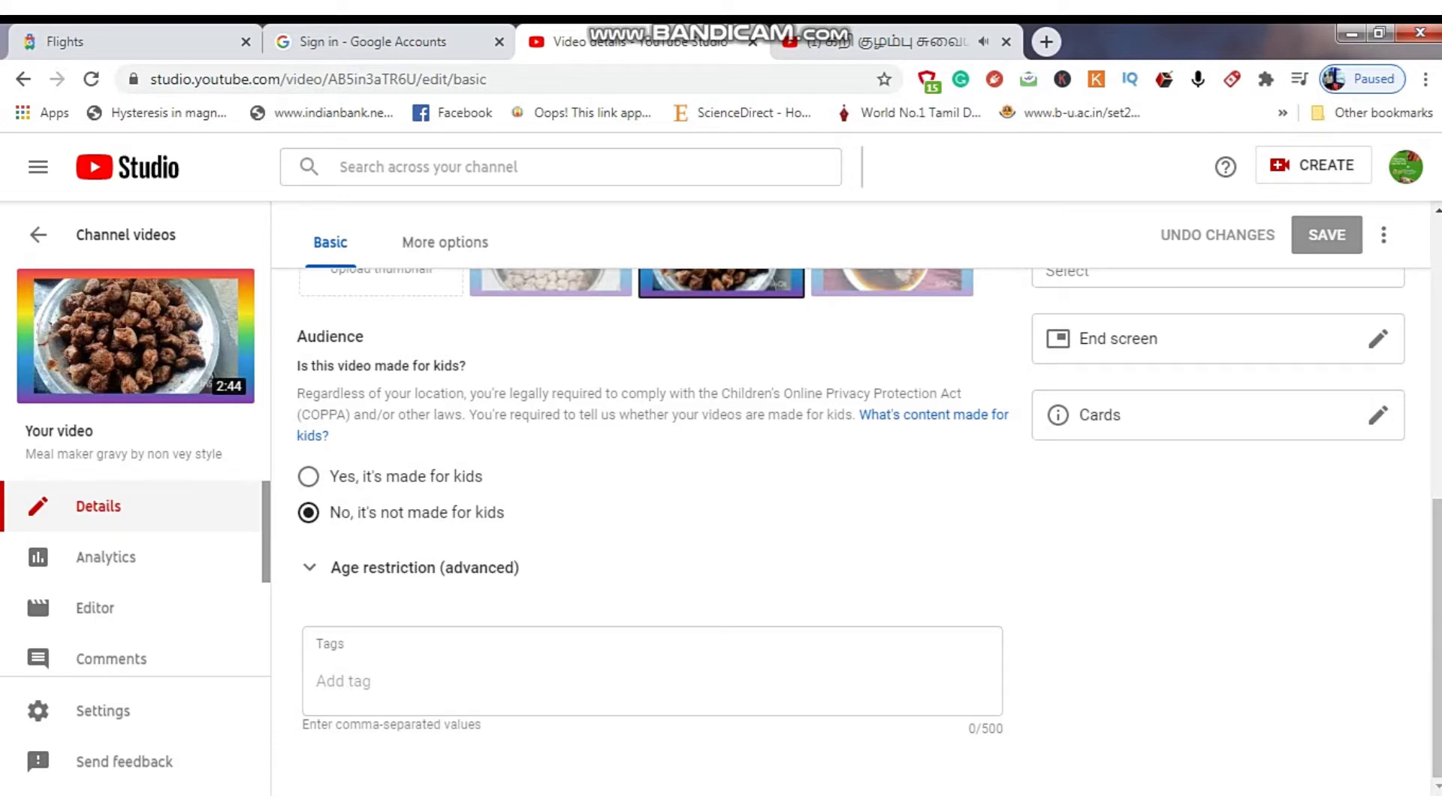
pyautogui.scroll(2, 869, 525)
pyautogui.scroll(2, 868, 525)
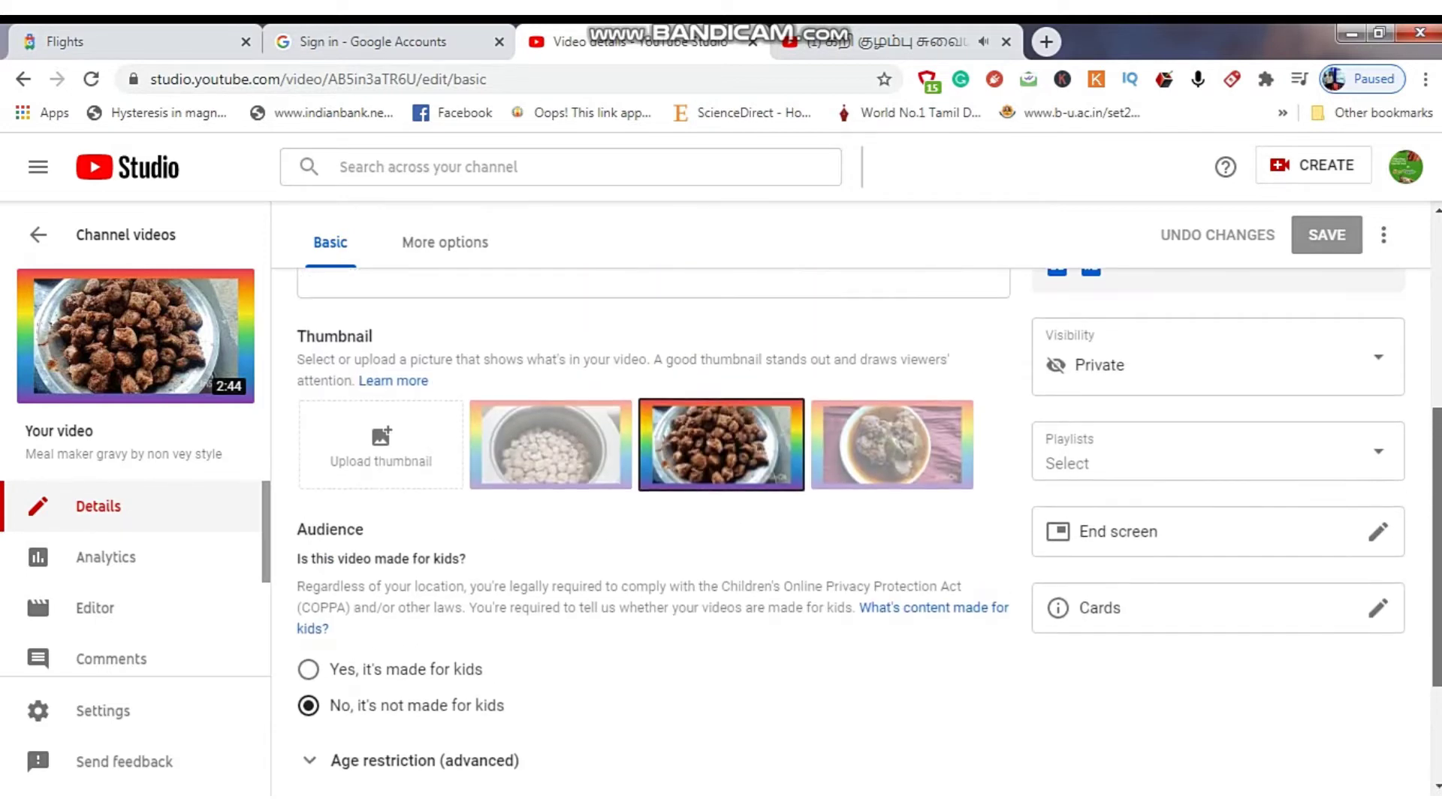
pyautogui.scroll(2, 868, 526)
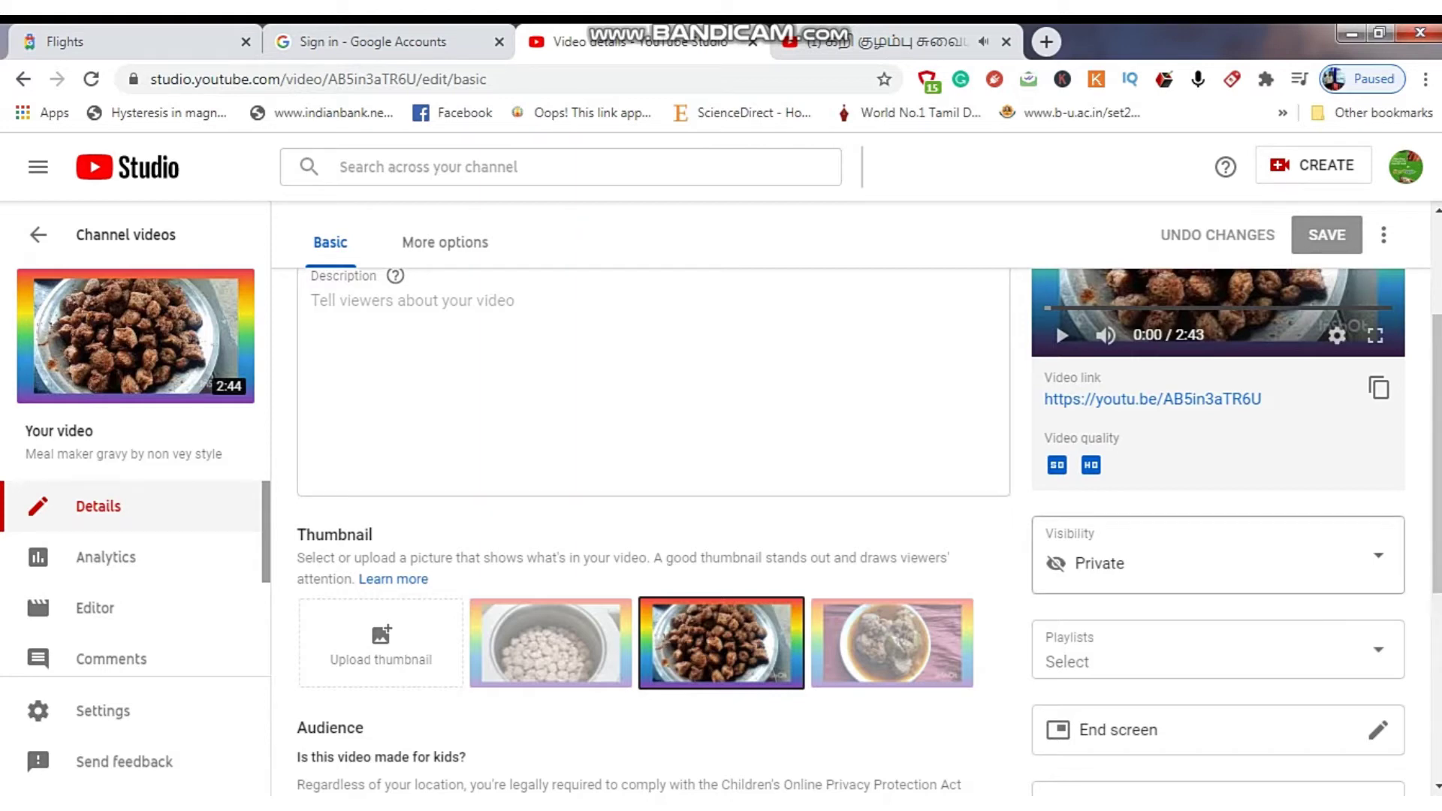
pyautogui.click(1378, 555)
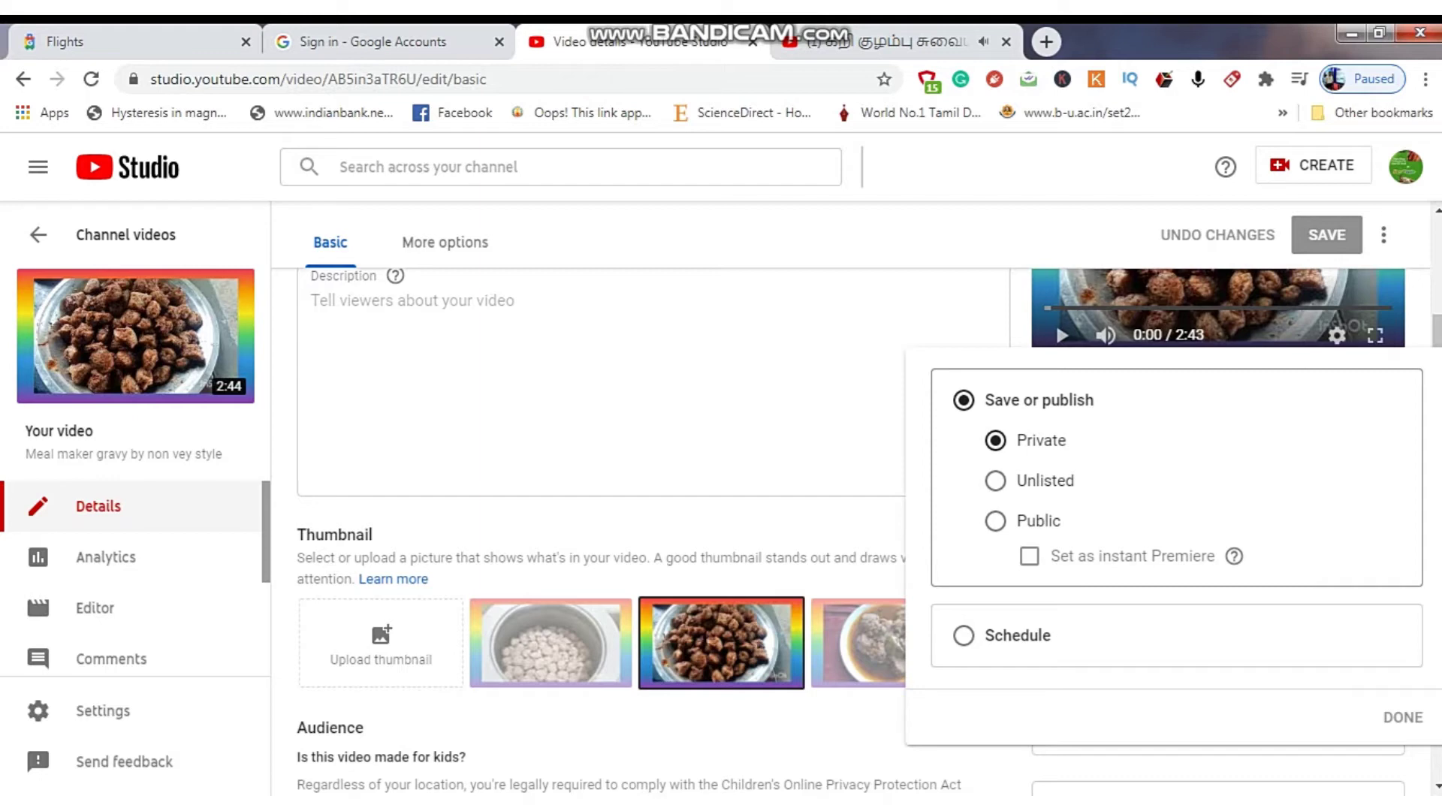
pyautogui.click(1034, 635)
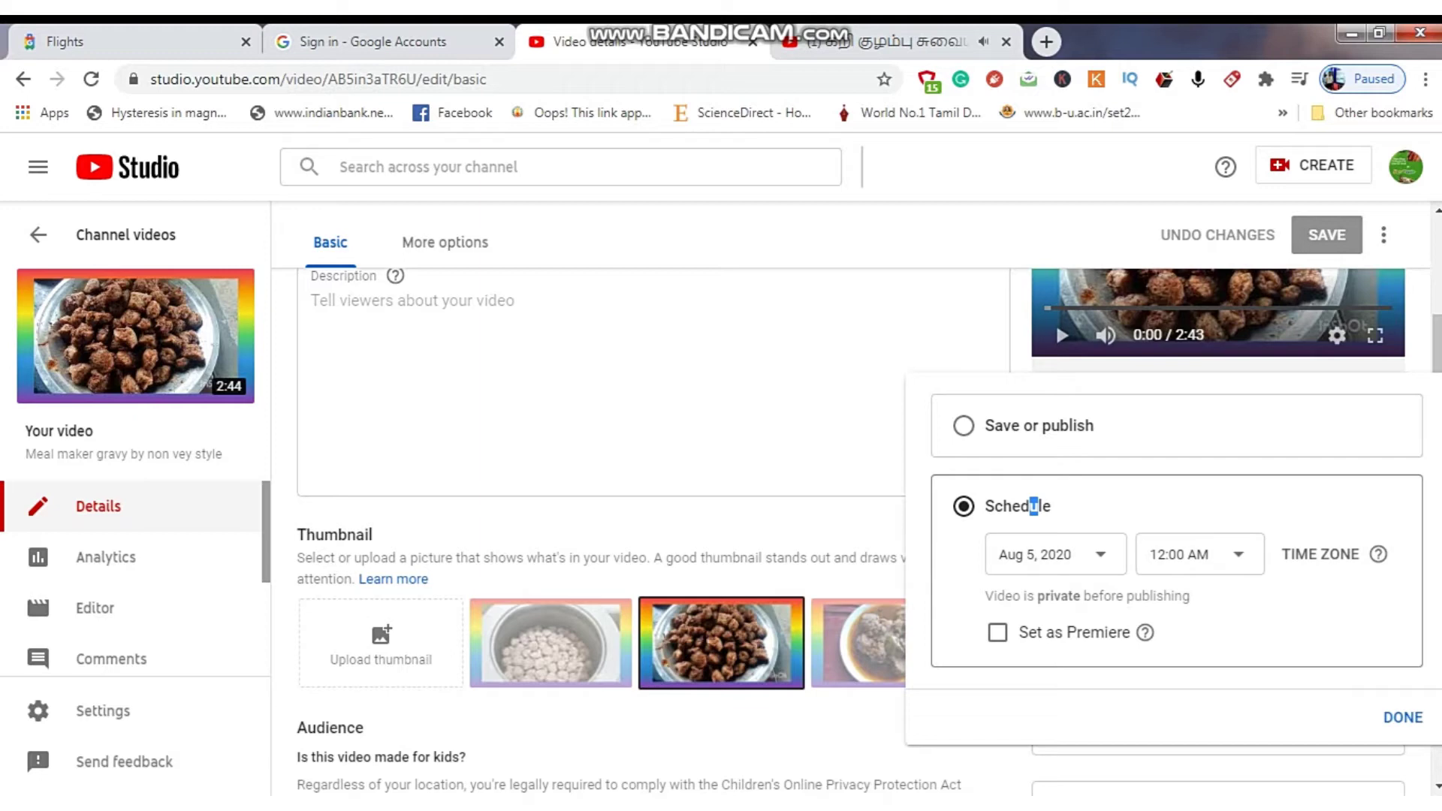
pyautogui.press('Escape')
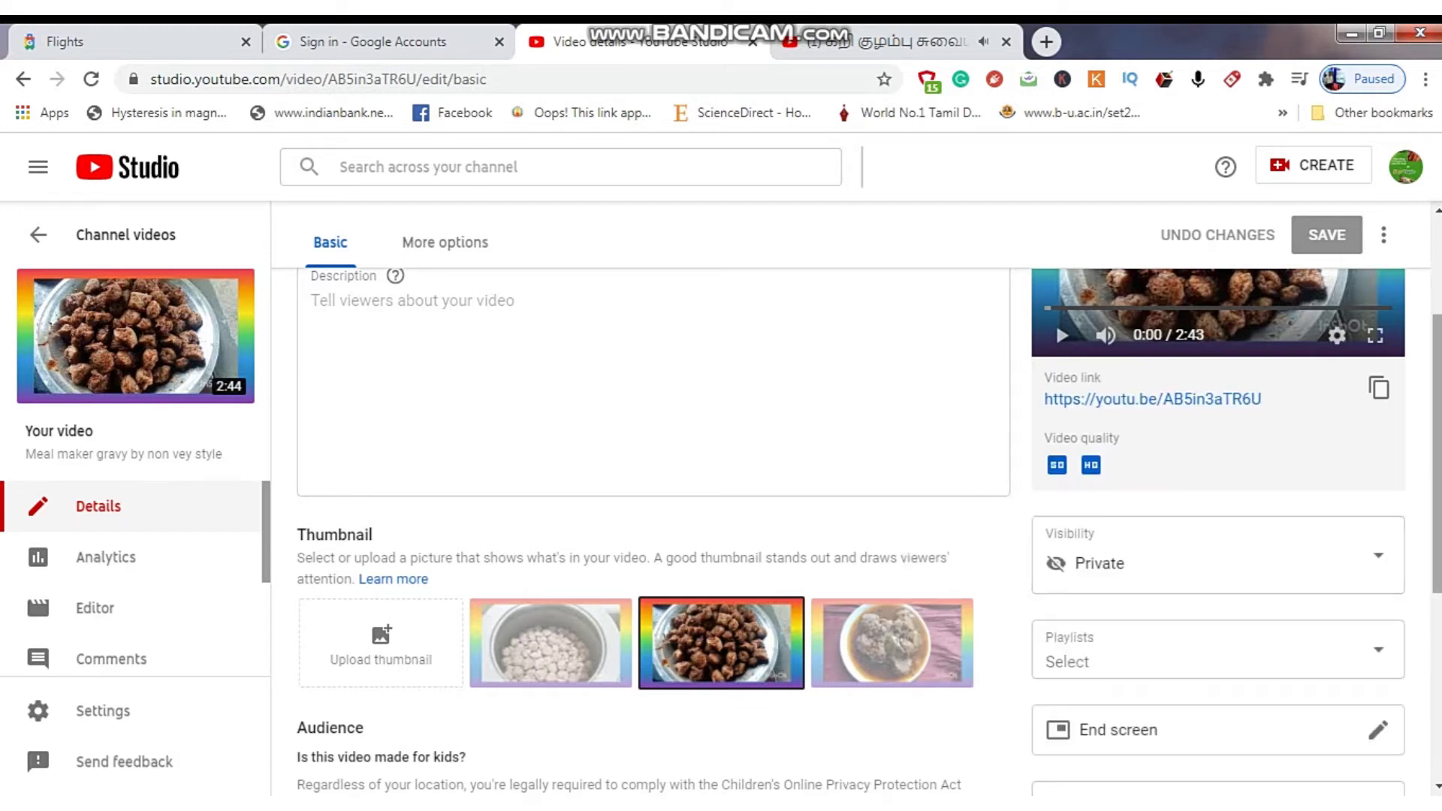
pyautogui.scroll(-1, 1056, 321)
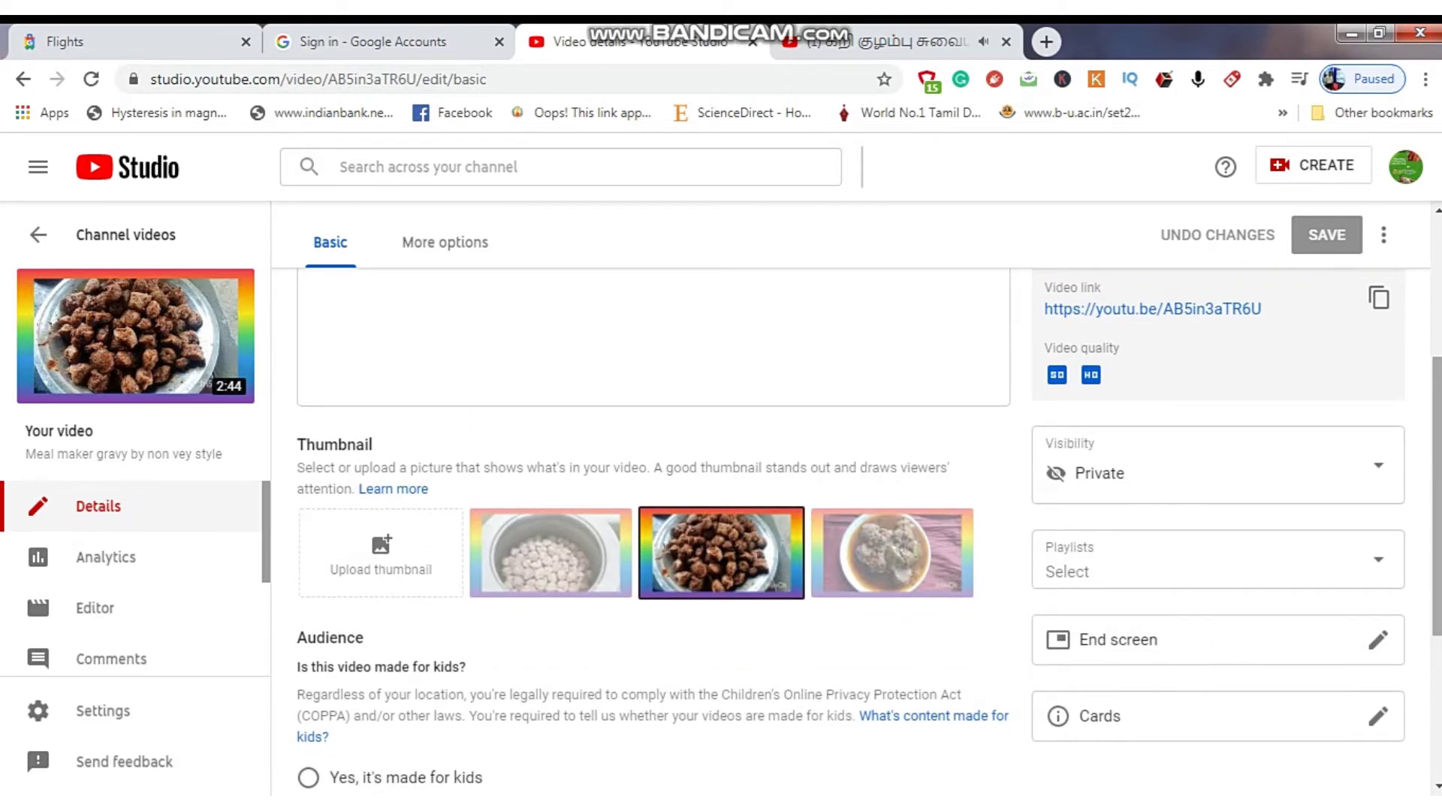
# - Add the video to the Masala playlist, then start editing its end screen
pyautogui.click(1216, 559)
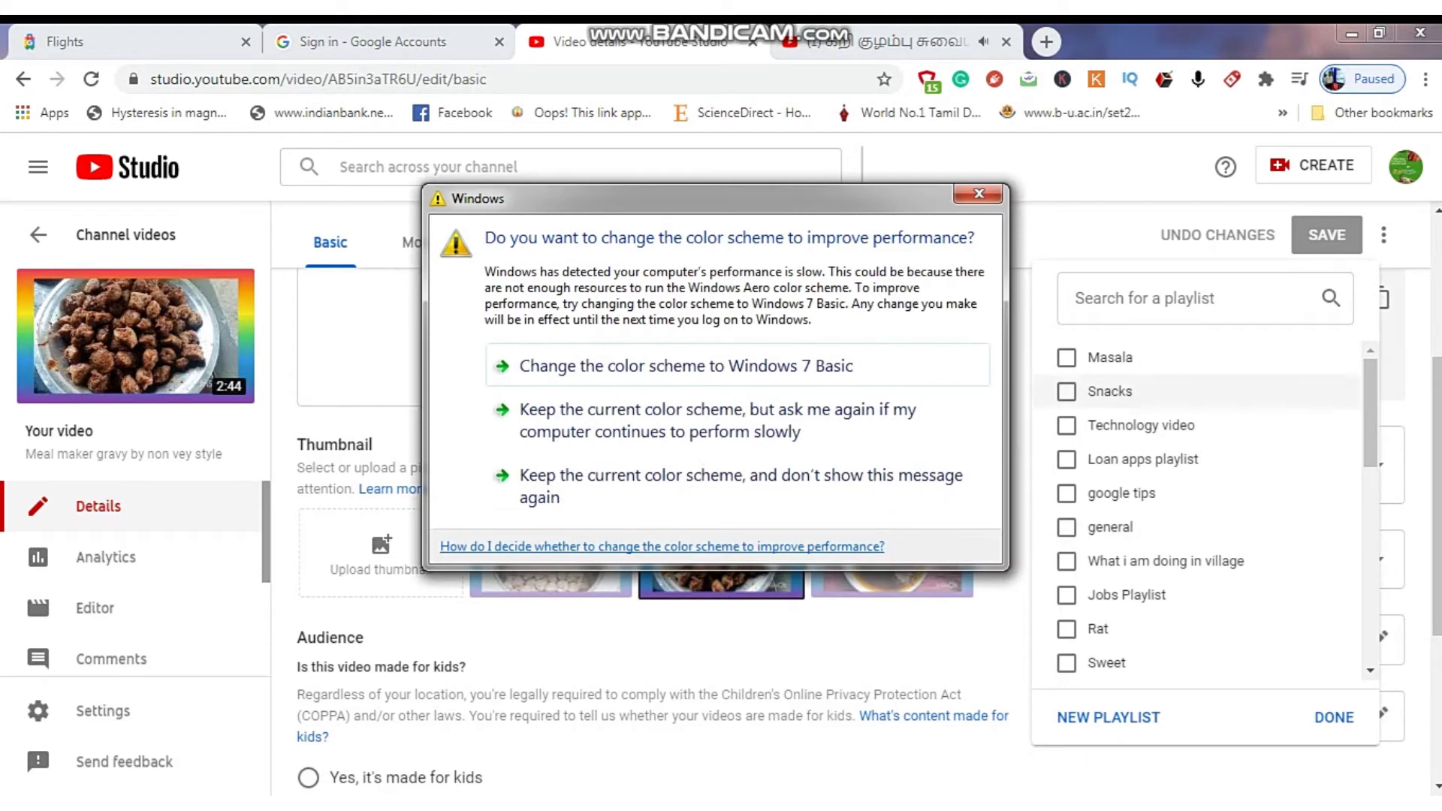
pyautogui.press('Escape')
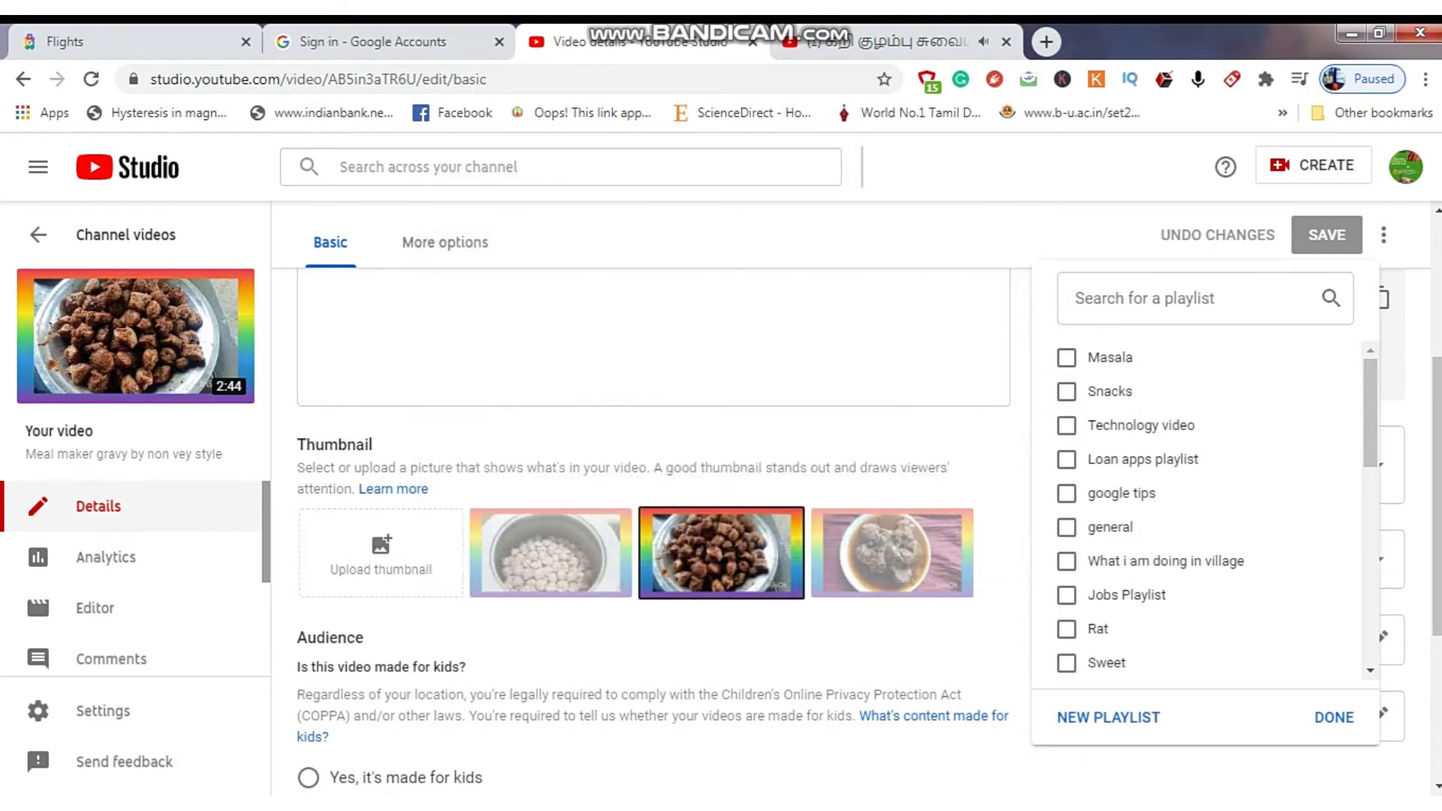
pyautogui.click(1066, 357)
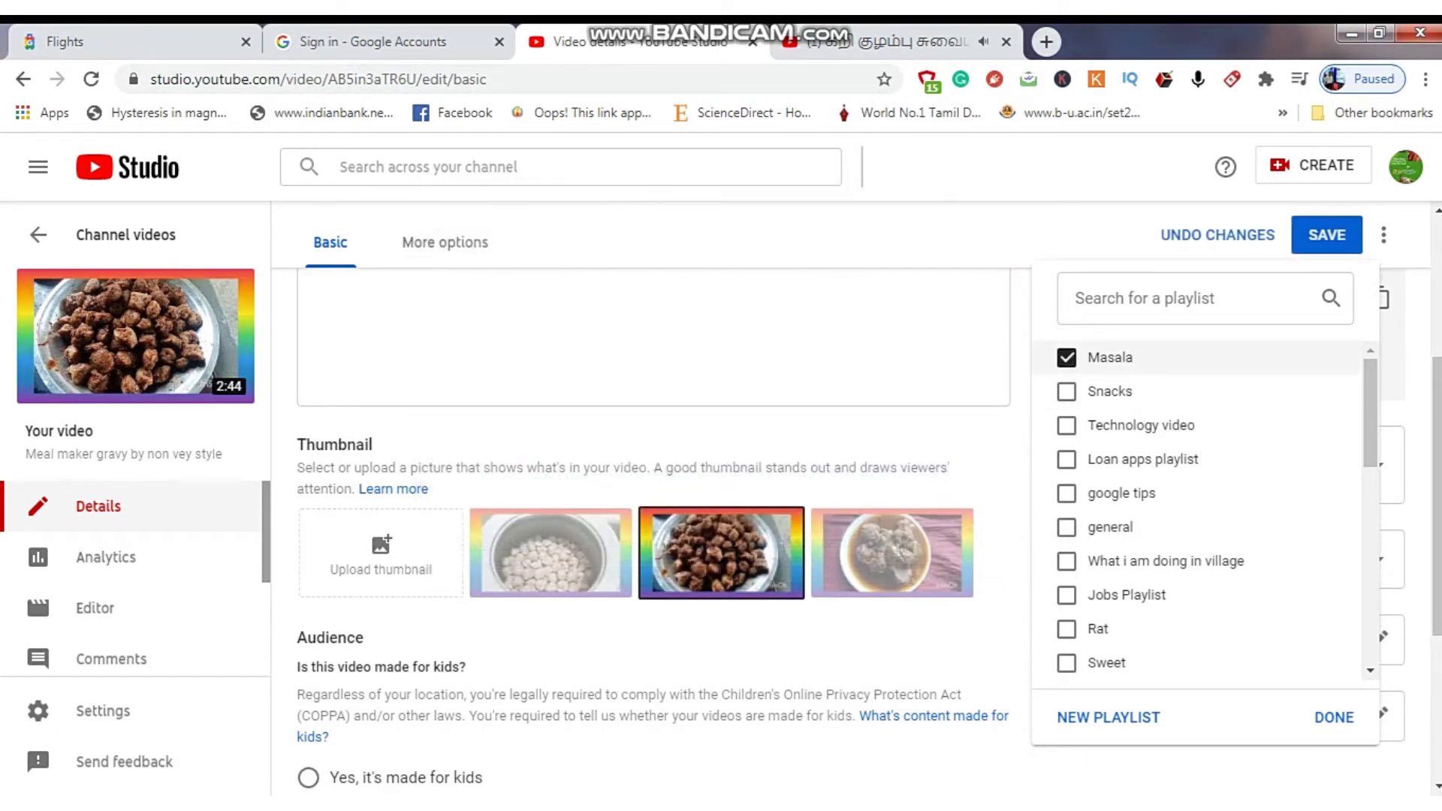
pyautogui.click(1322, 717)
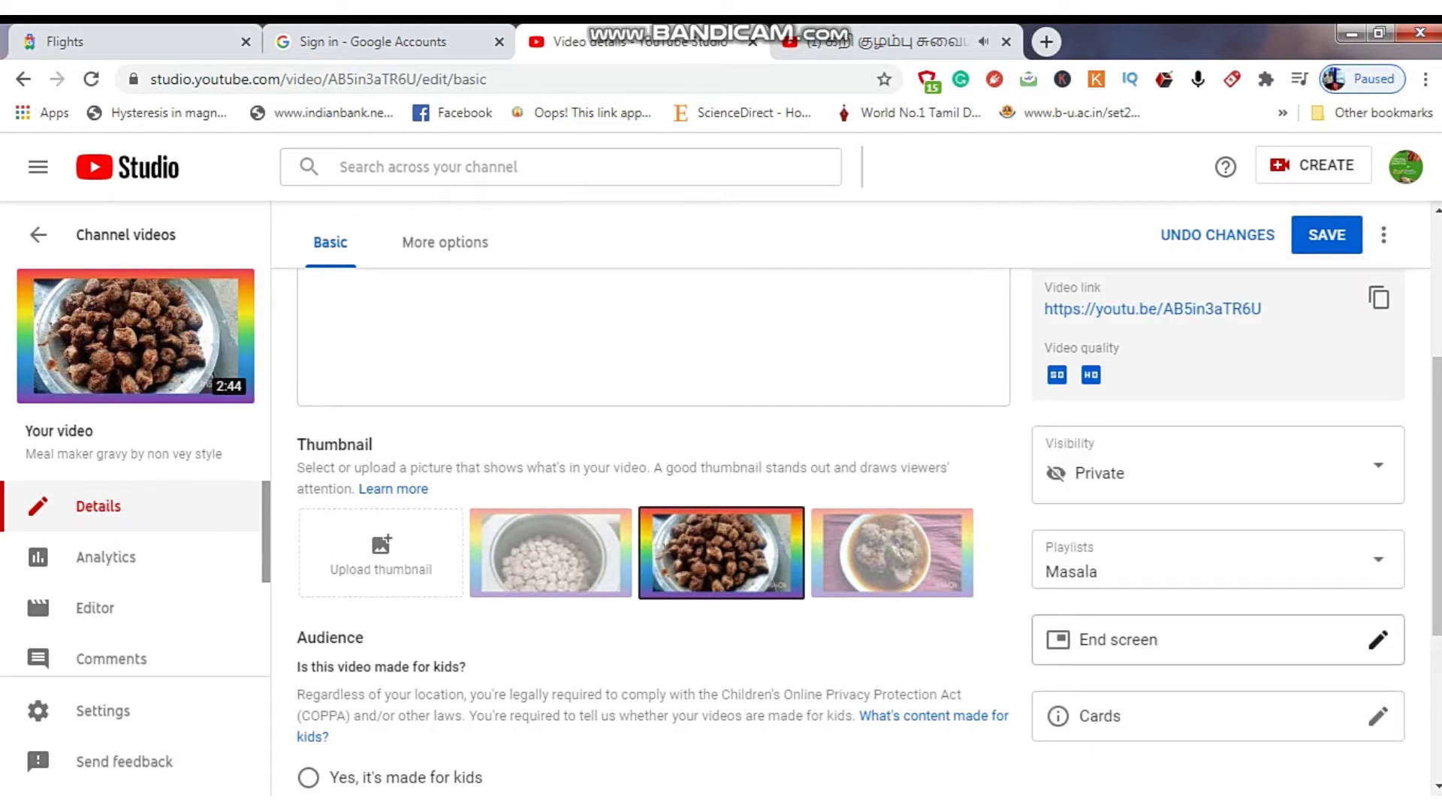
pyautogui.click(1377, 640)
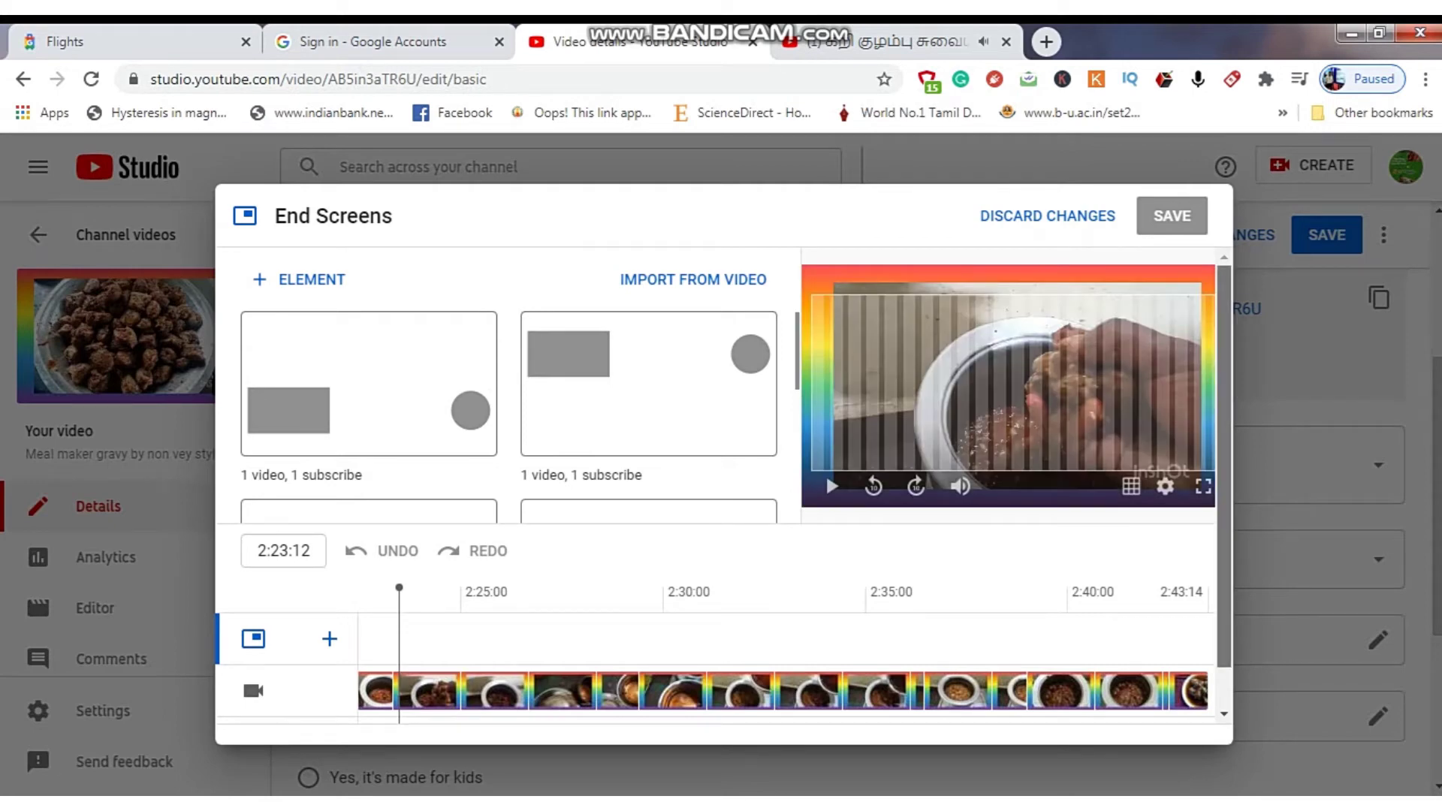
pyautogui.scroll(-1, 827, 472)
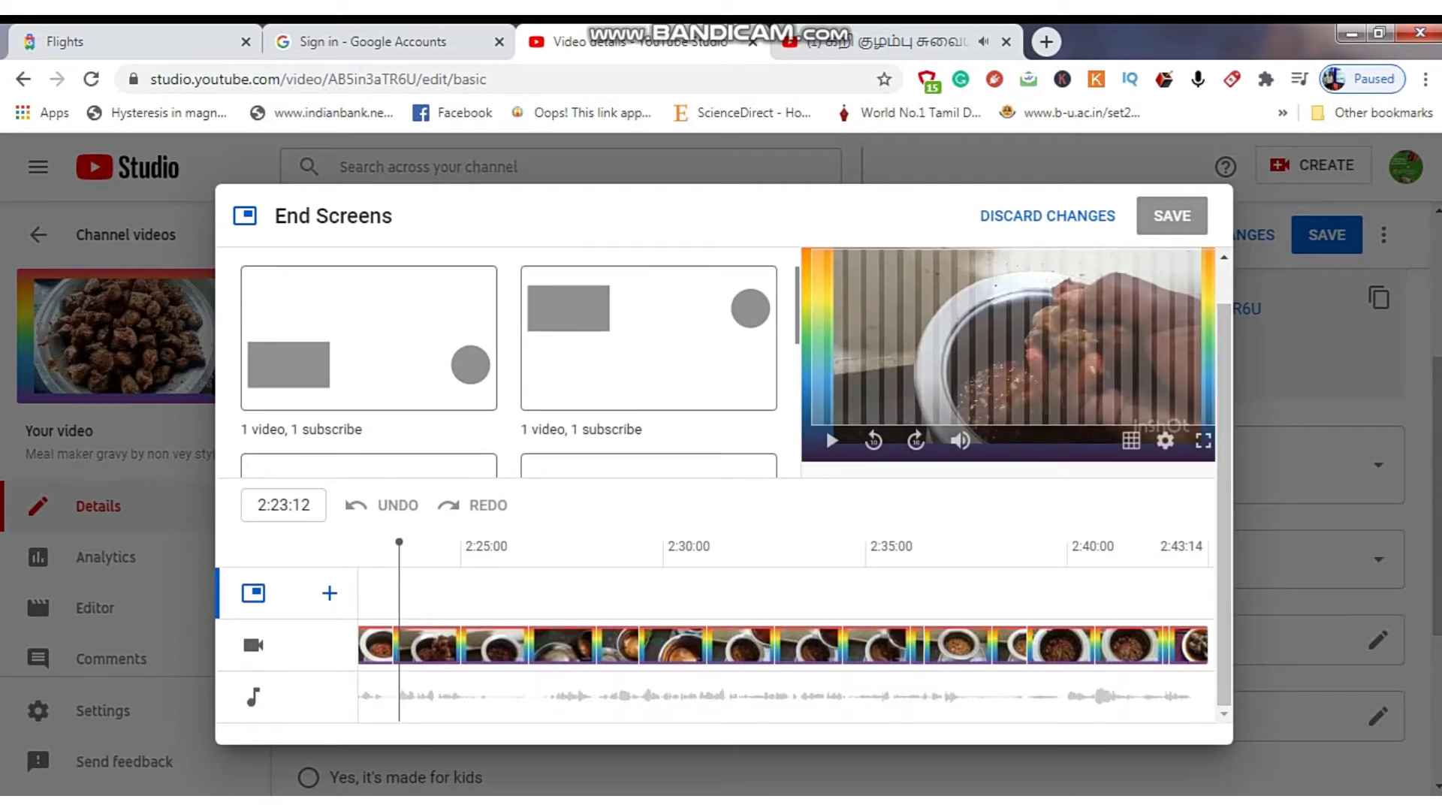
pyautogui.scroll(-2, 519, 371)
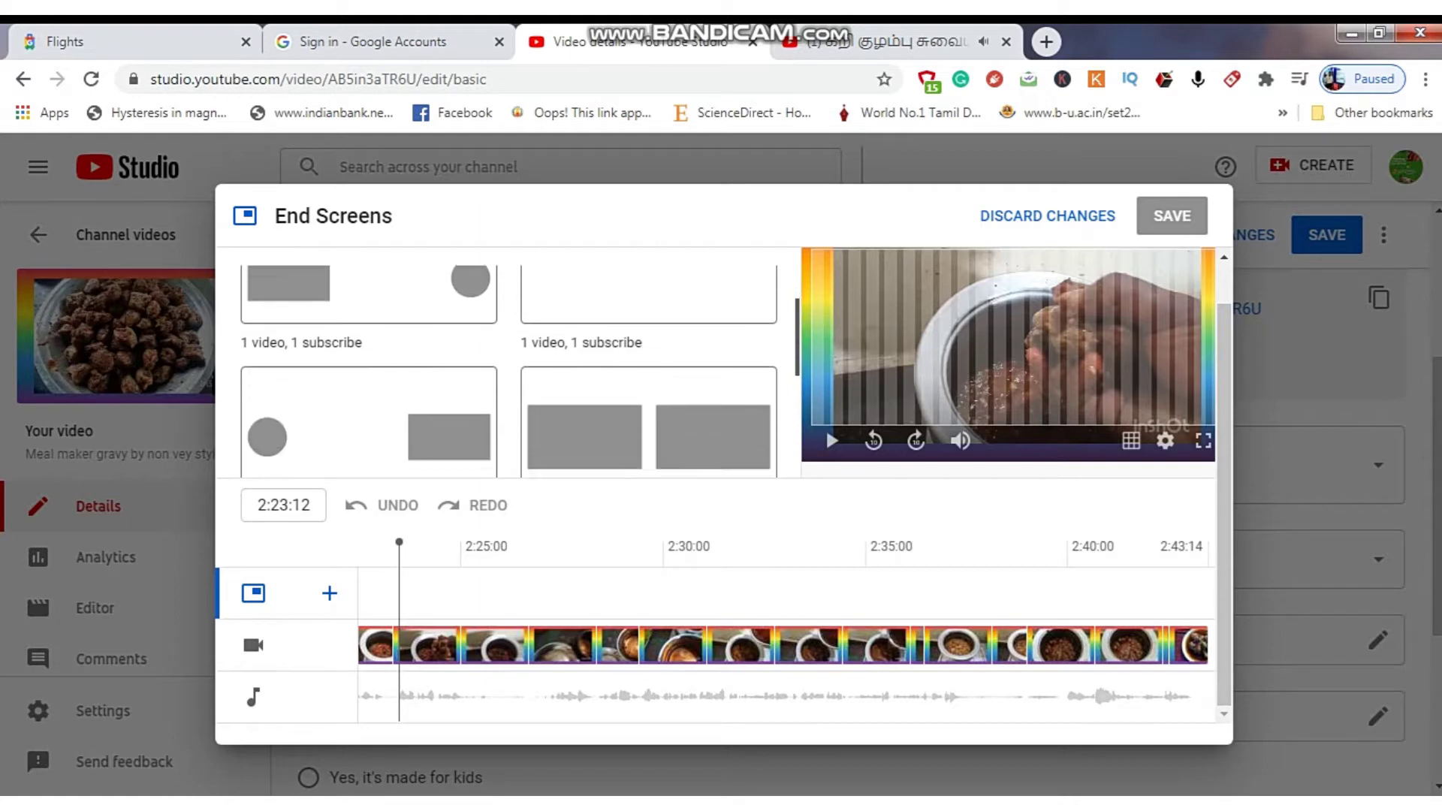
pyautogui.scroll(-1, 519, 370)
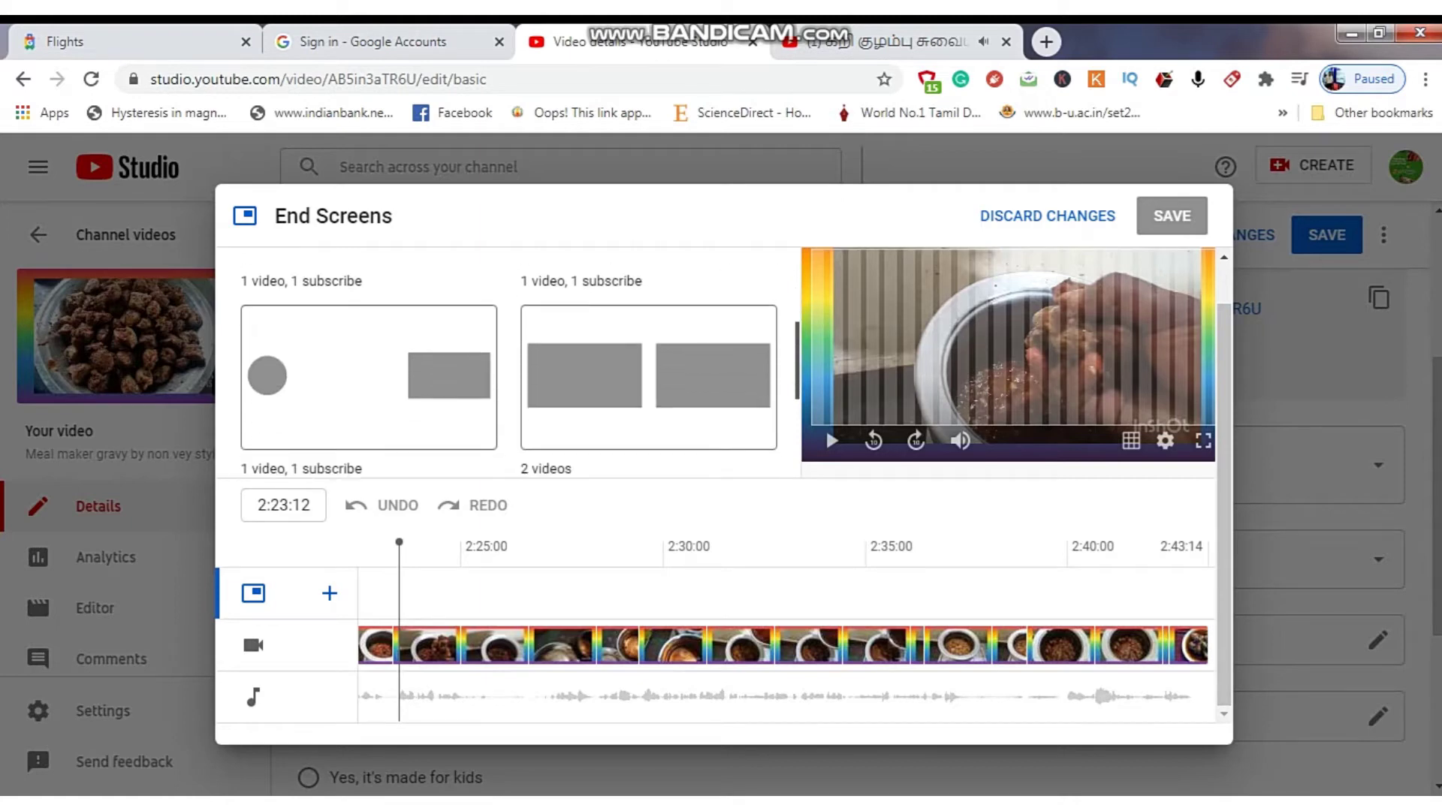
pyautogui.scroll(-1, 519, 370)
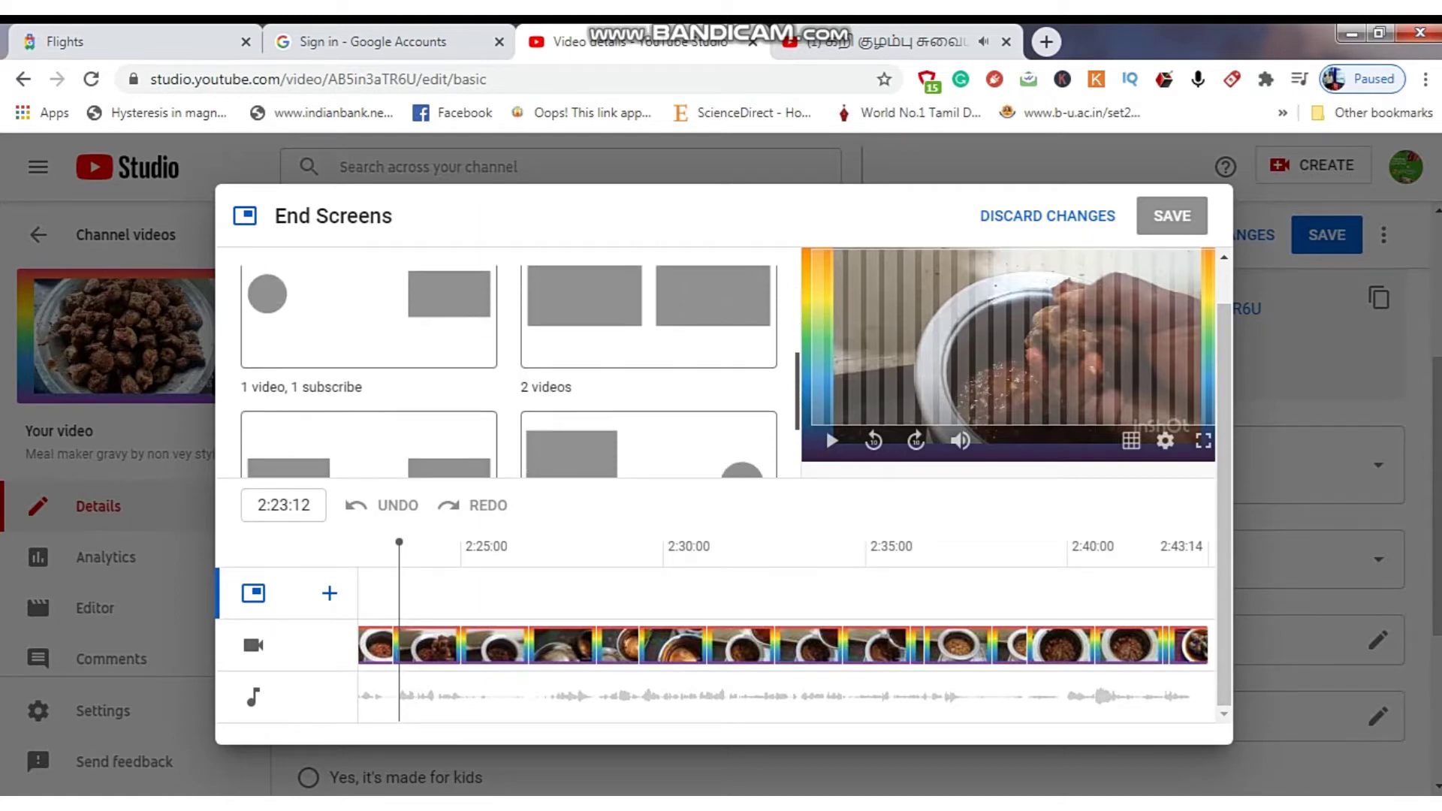
pyautogui.scroll(-1, 519, 371)
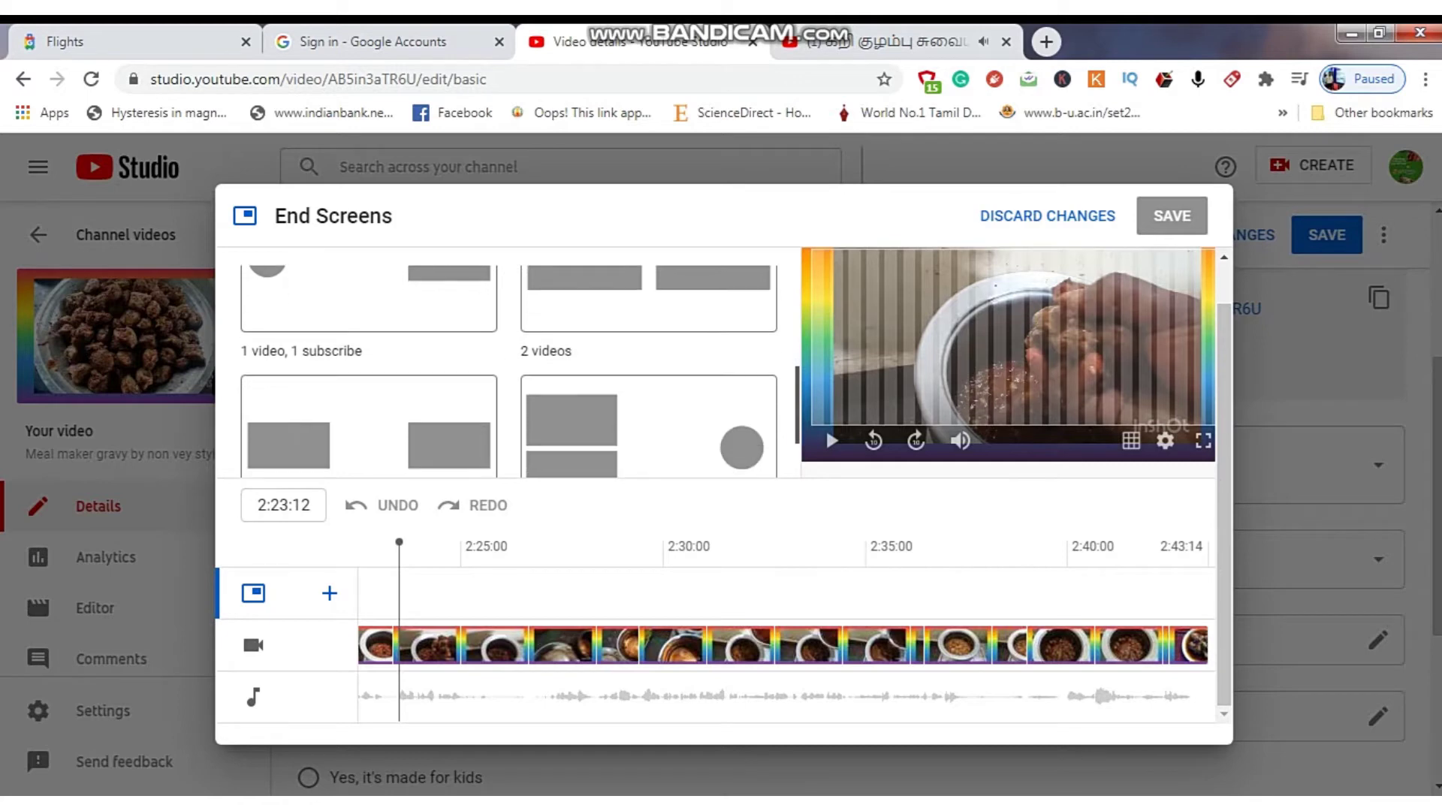
pyautogui.scroll(-1, 519, 371)
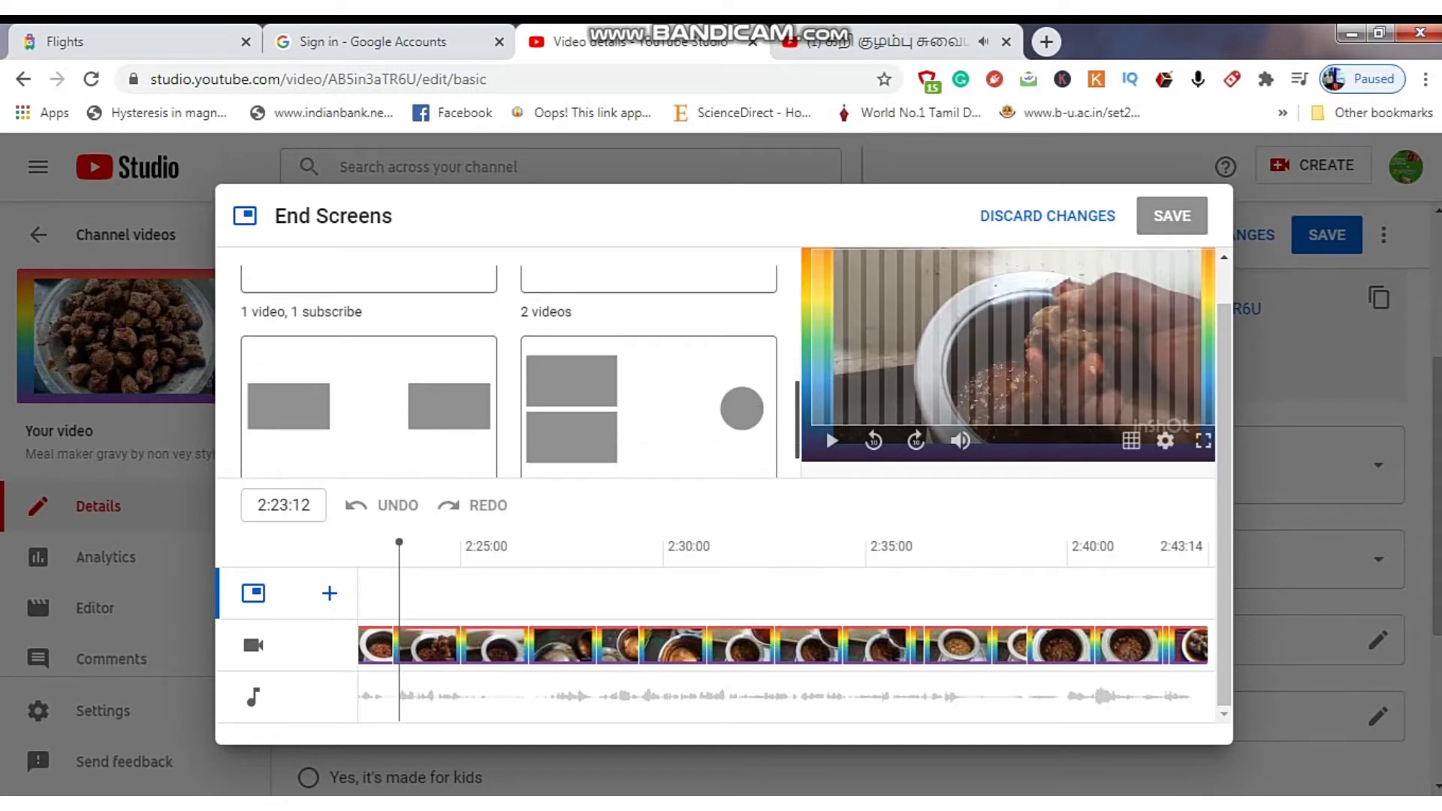
pyautogui.scroll(2, 519, 372)
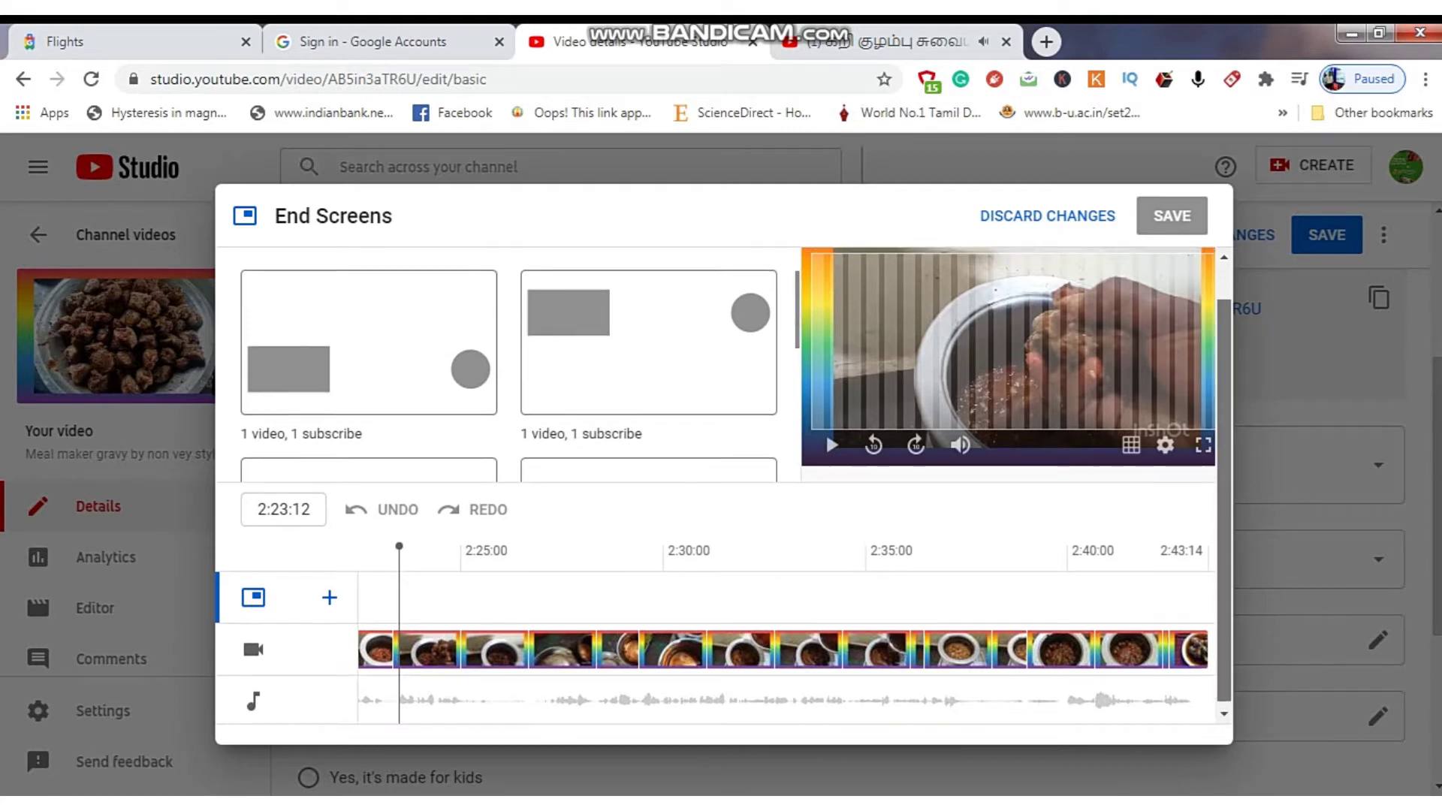
pyautogui.scroll(1, 827, 472)
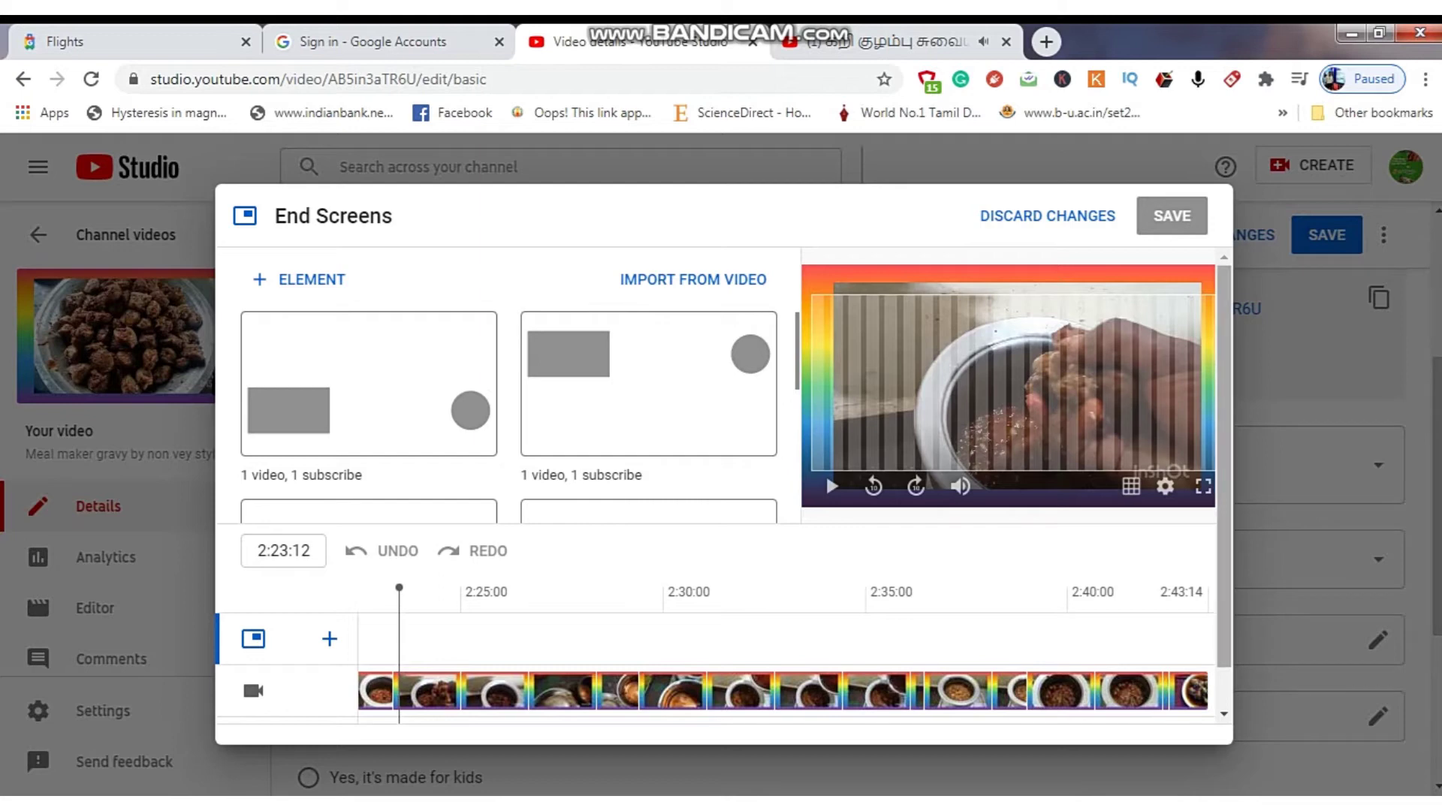
pyautogui.scroll(-1, 826, 472)
pyautogui.scroll(1, 826, 471)
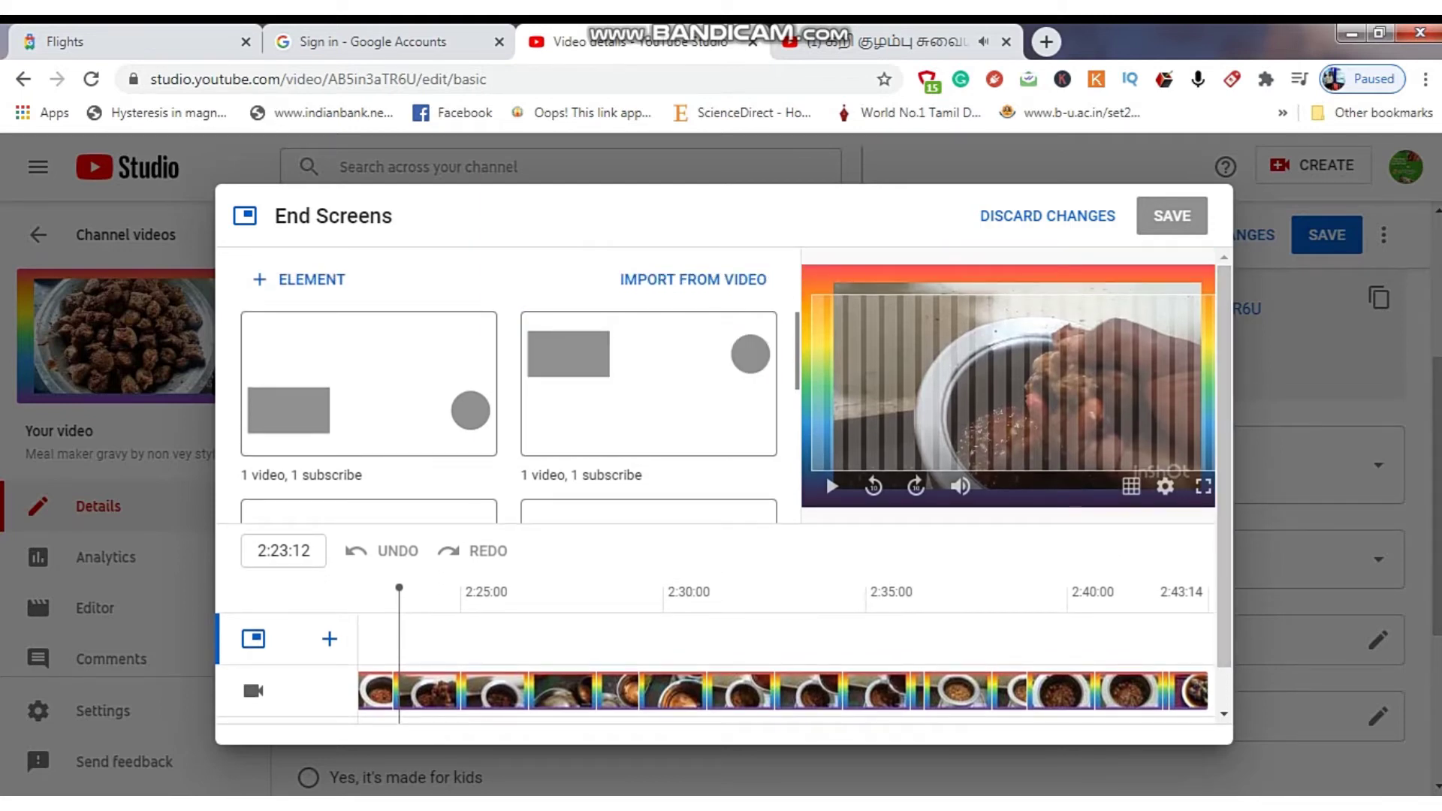
# - Place a Playlist element for 'Loan apps playlist' (11 videos) on the end screen
pyautogui.click(301, 280)
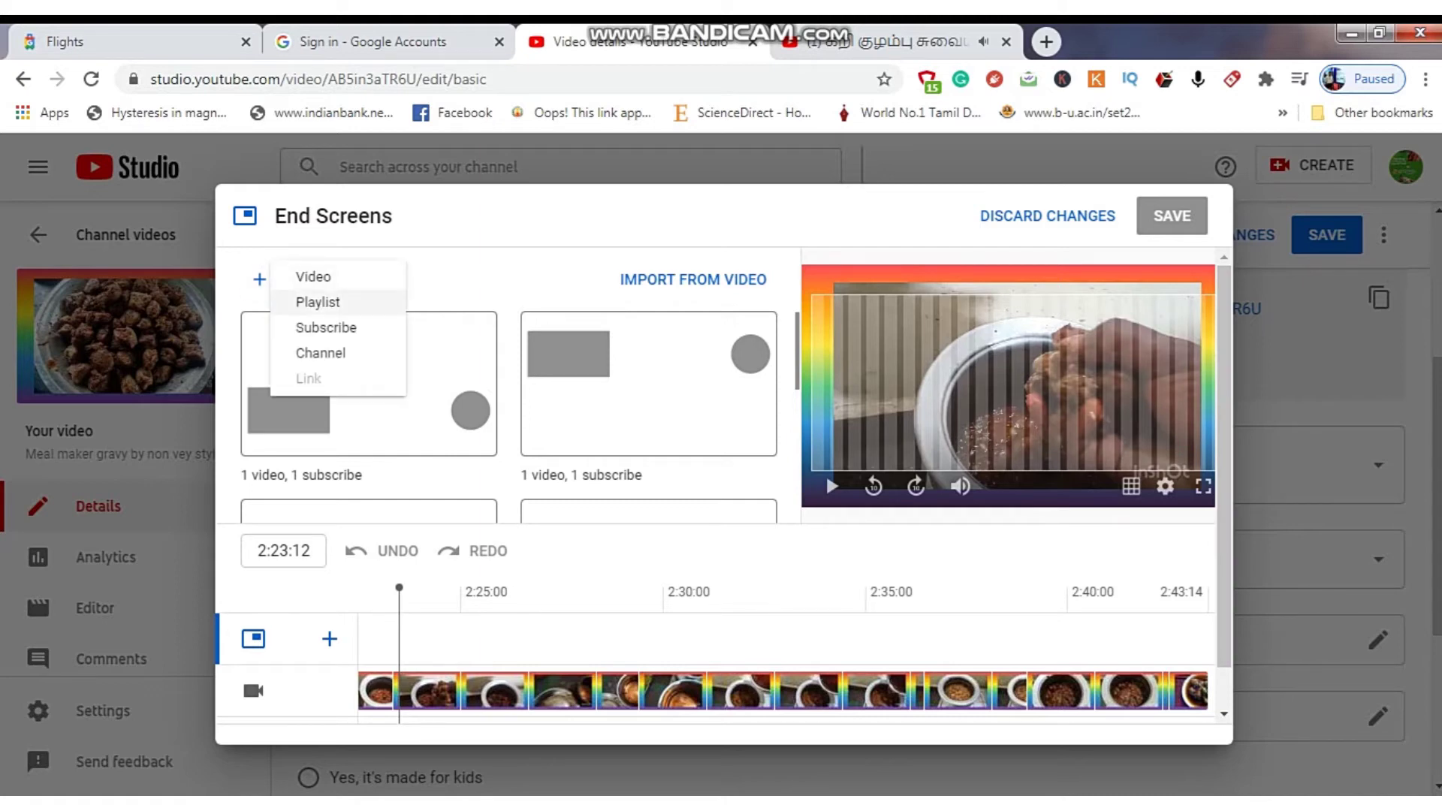
pyautogui.press('Down')
pyautogui.press('Down')
pyautogui.press('Down')
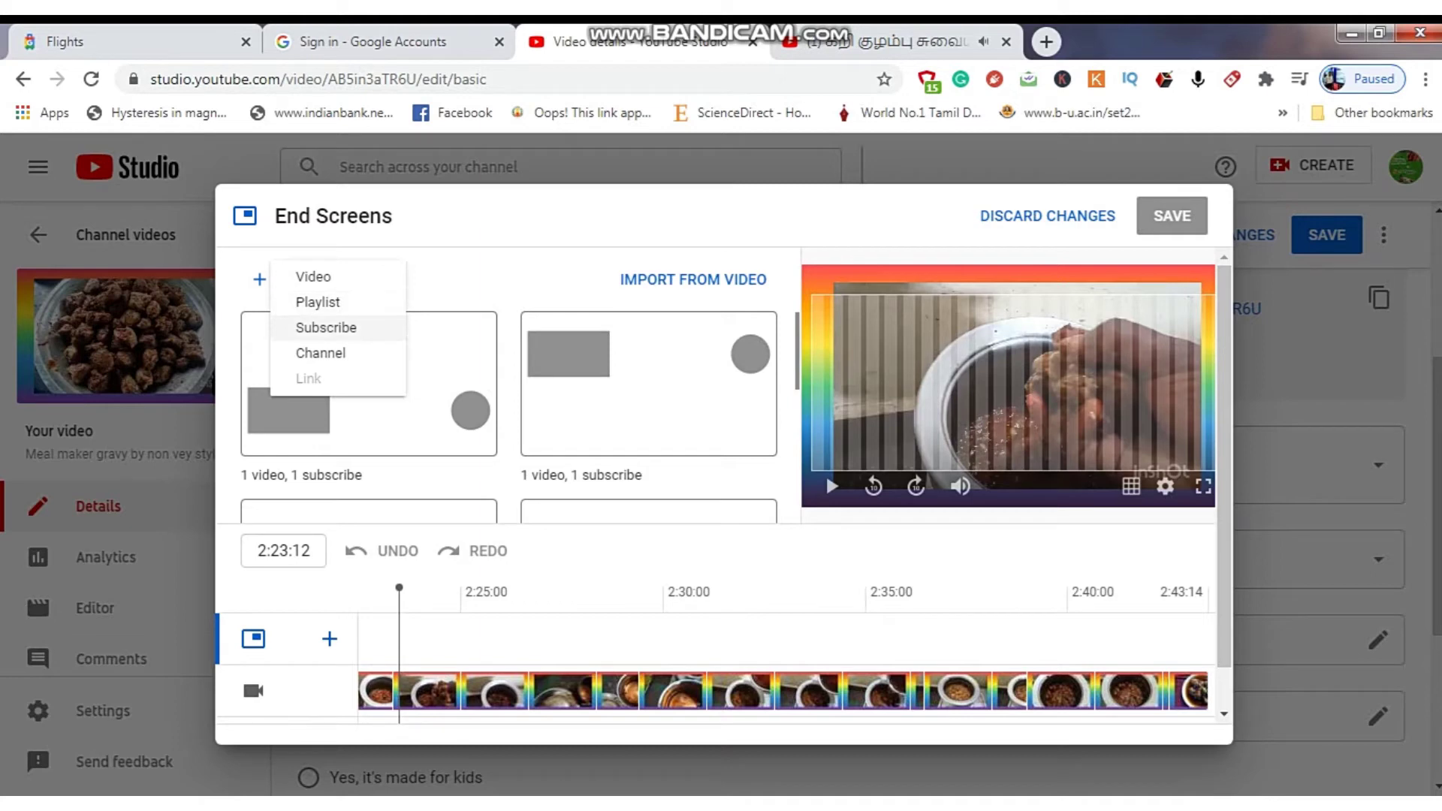
pyautogui.press('Down')
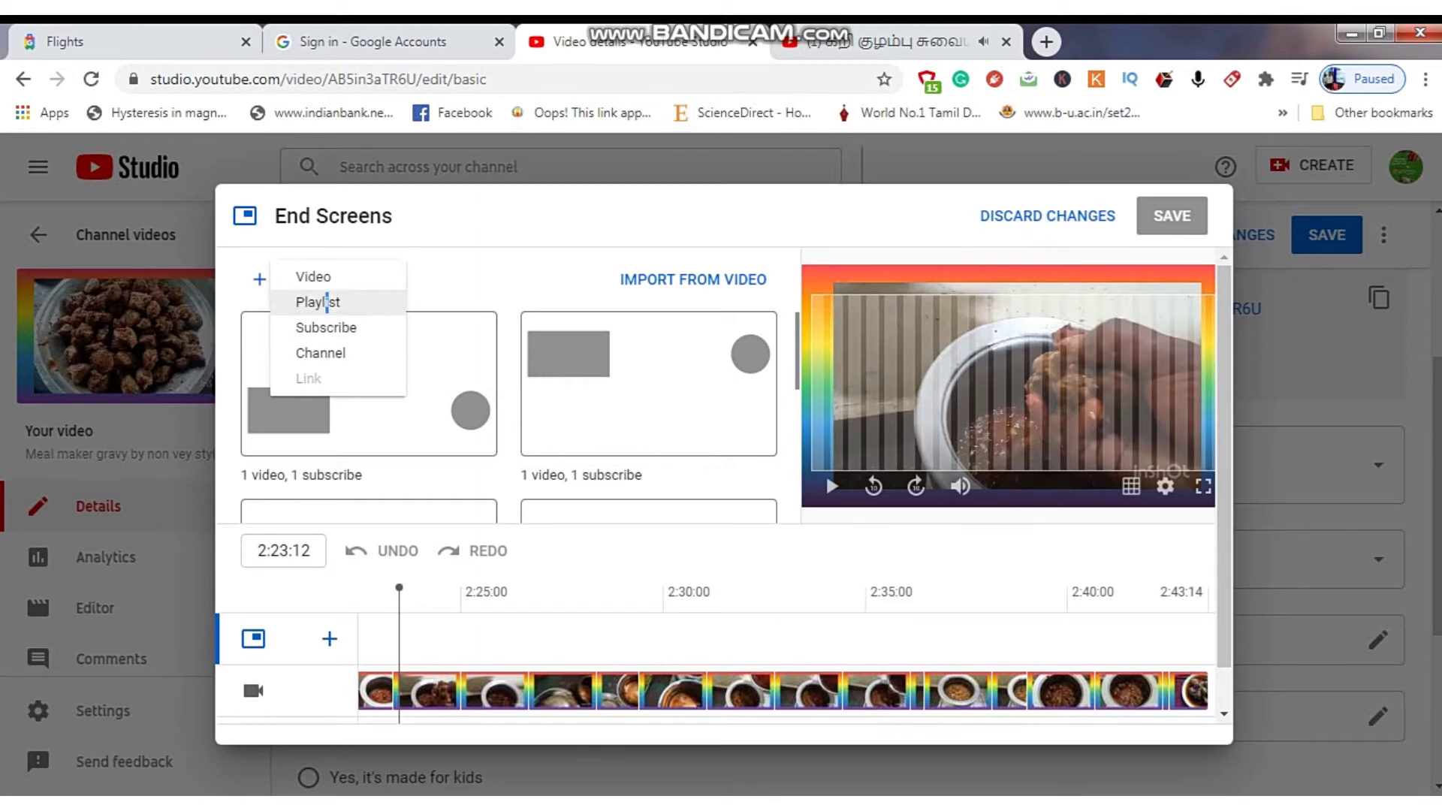
pyautogui.click(317, 302)
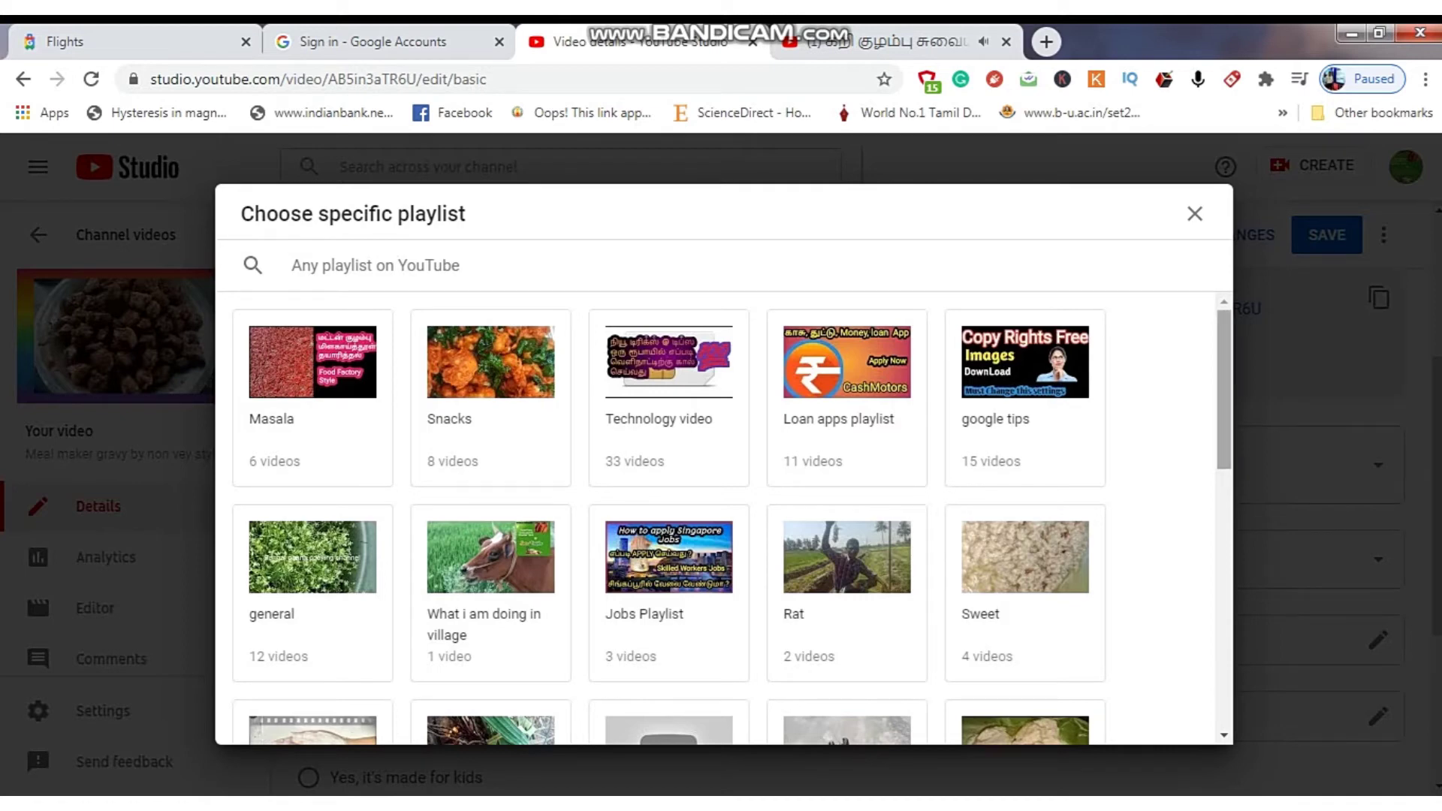
pyautogui.scroll(-5, 725, 518)
pyautogui.scroll(-2, 725, 518)
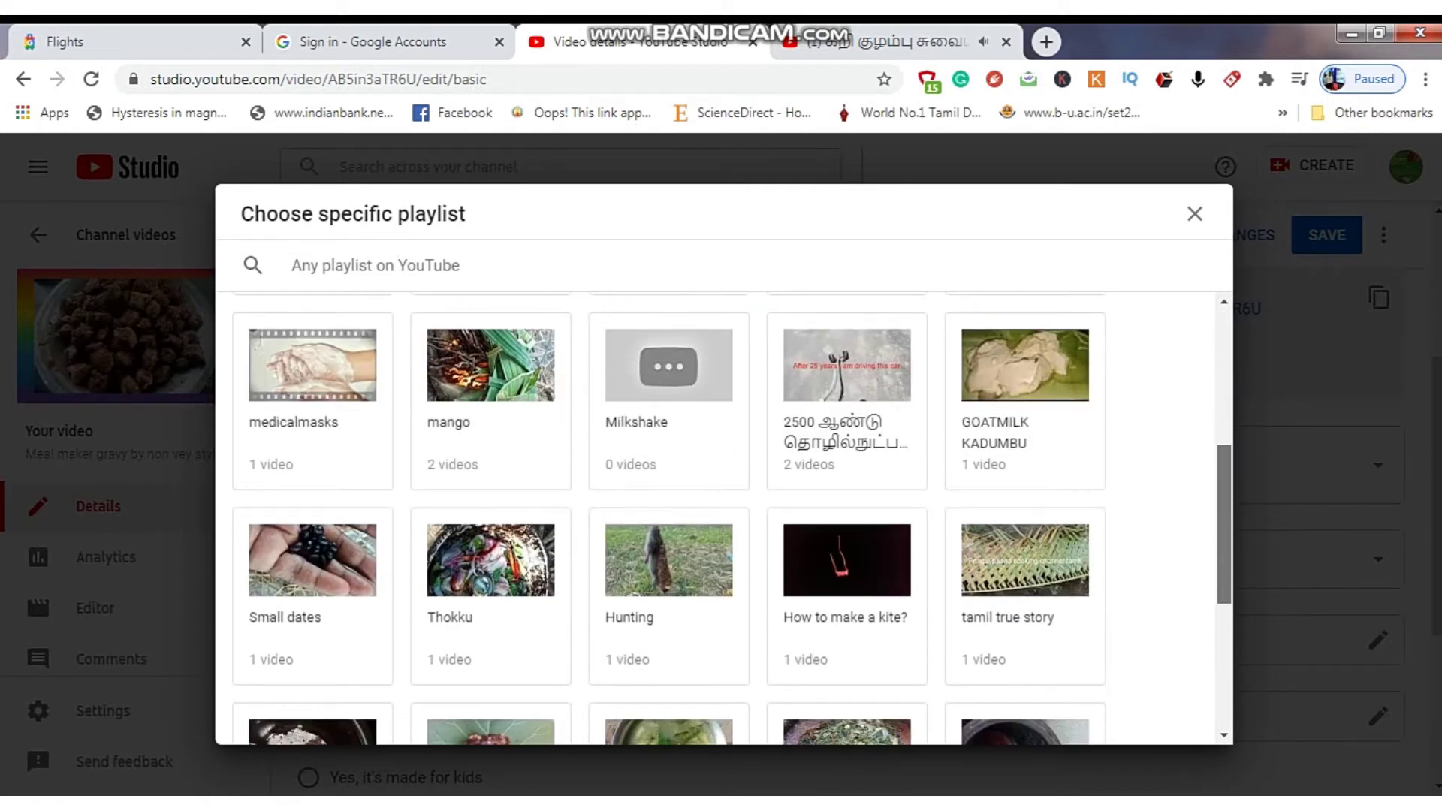
pyautogui.scroll(-3, 725, 518)
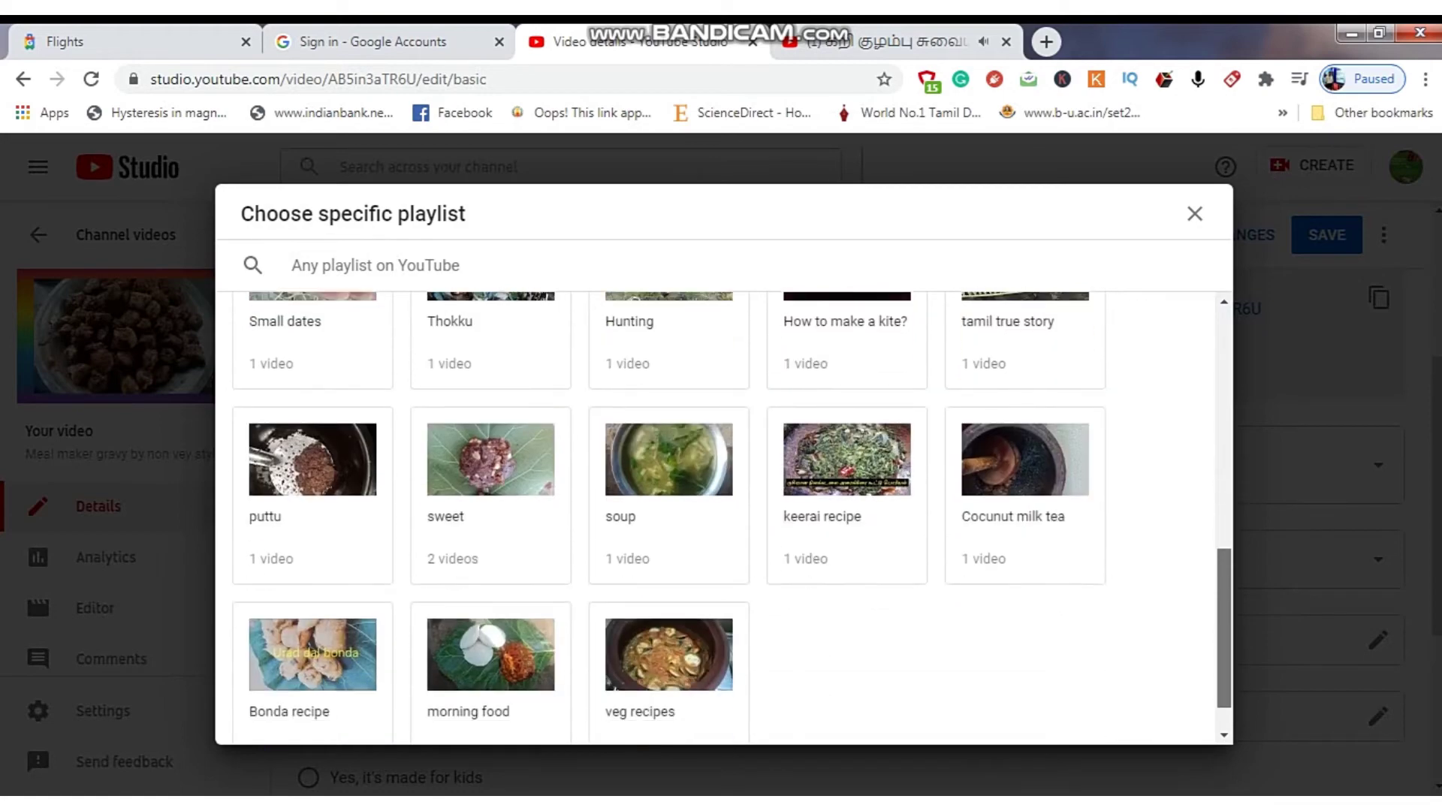
pyautogui.scroll(10, 725, 519)
pyautogui.scroll(1, 725, 518)
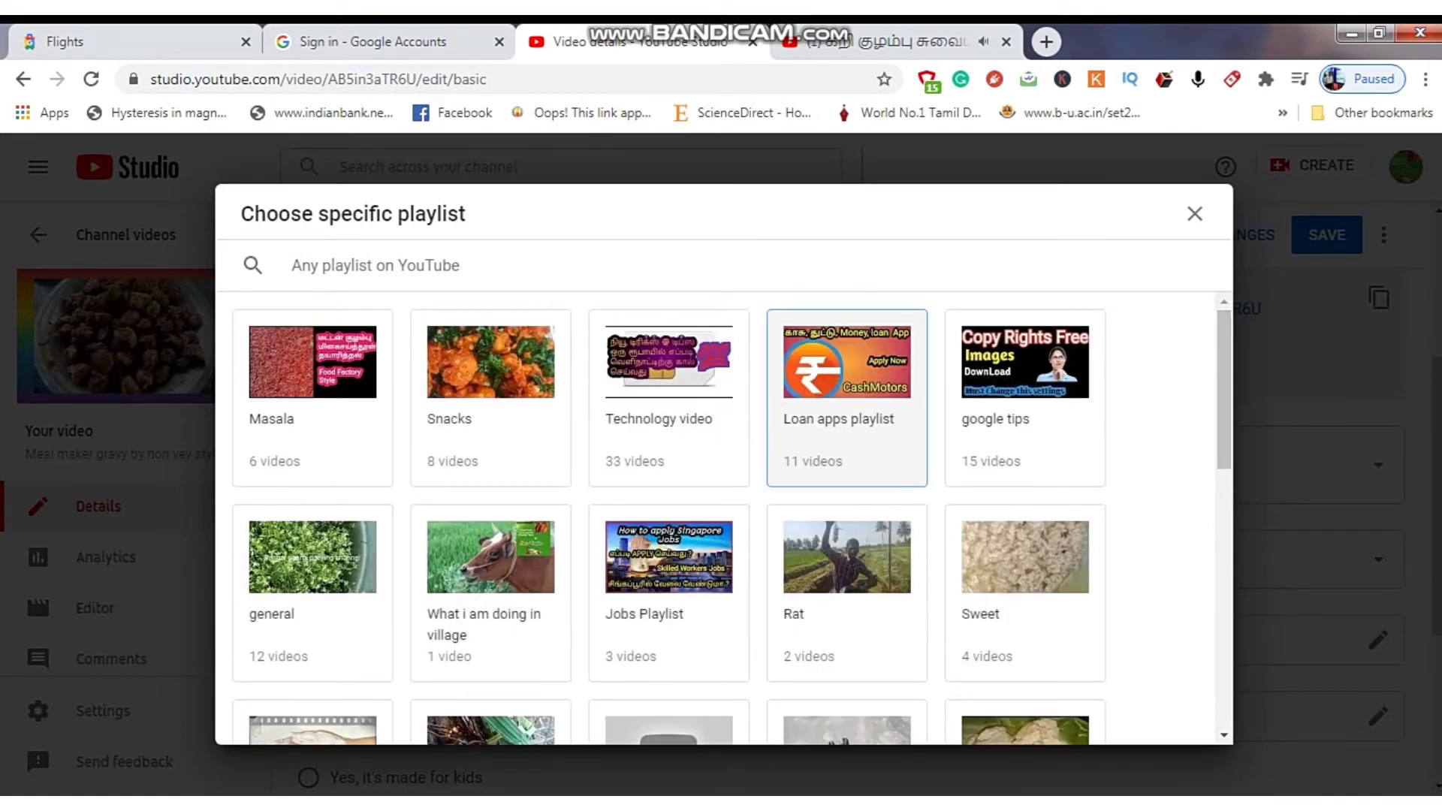
pyautogui.click(773, 473)
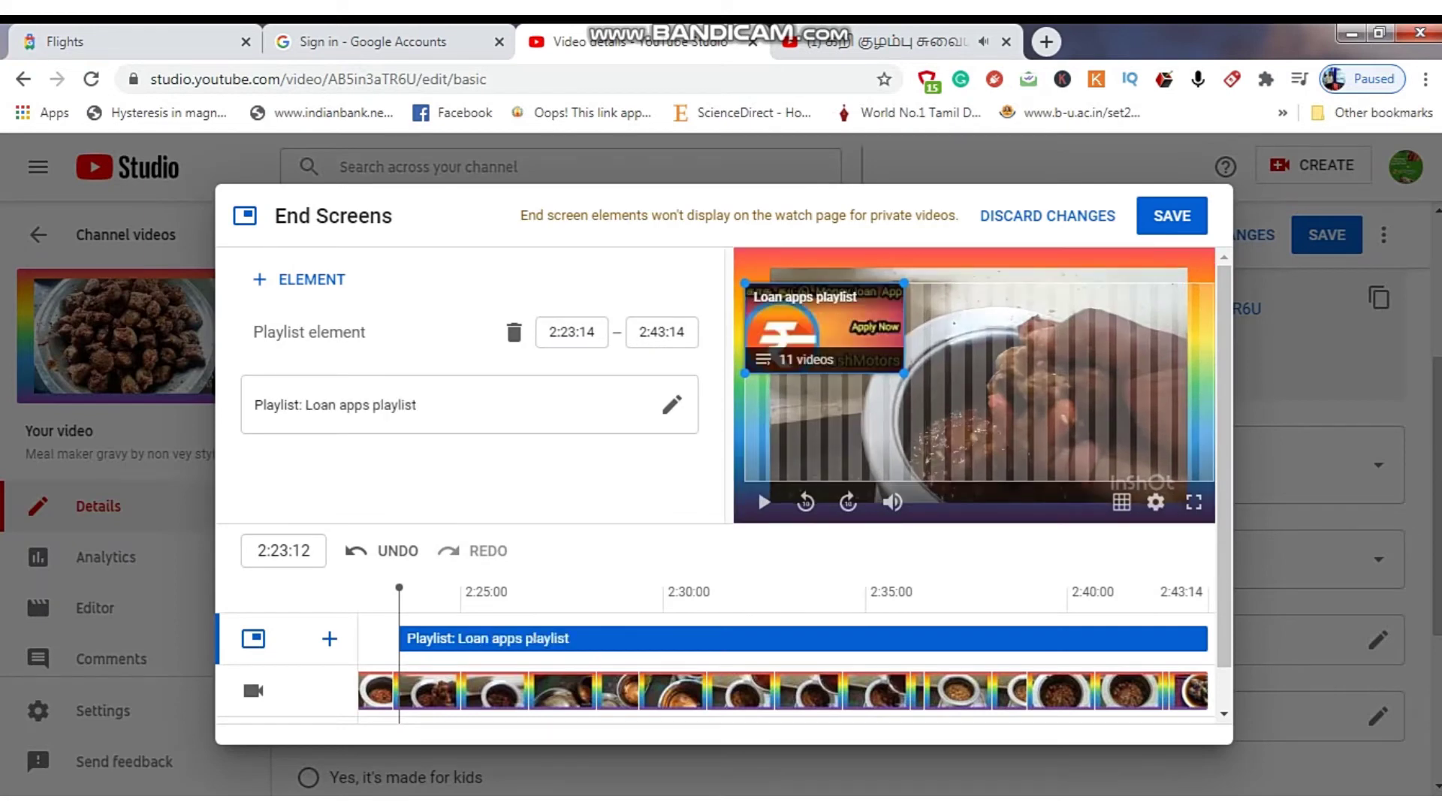
# - Add a 'google tips' playlist element and a Subscribe element to the end screen
pyautogui.click(300, 279)
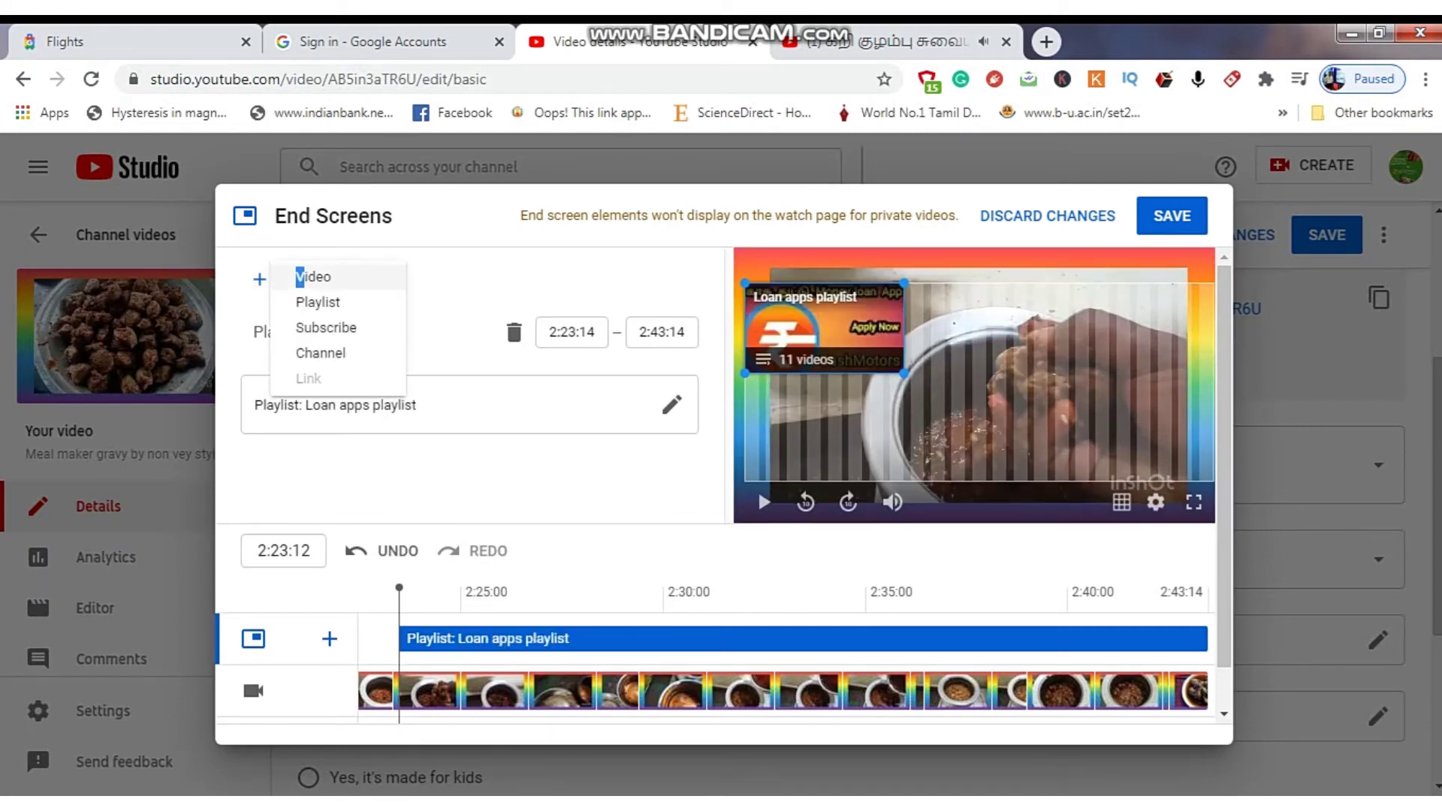
pyautogui.click(318, 301)
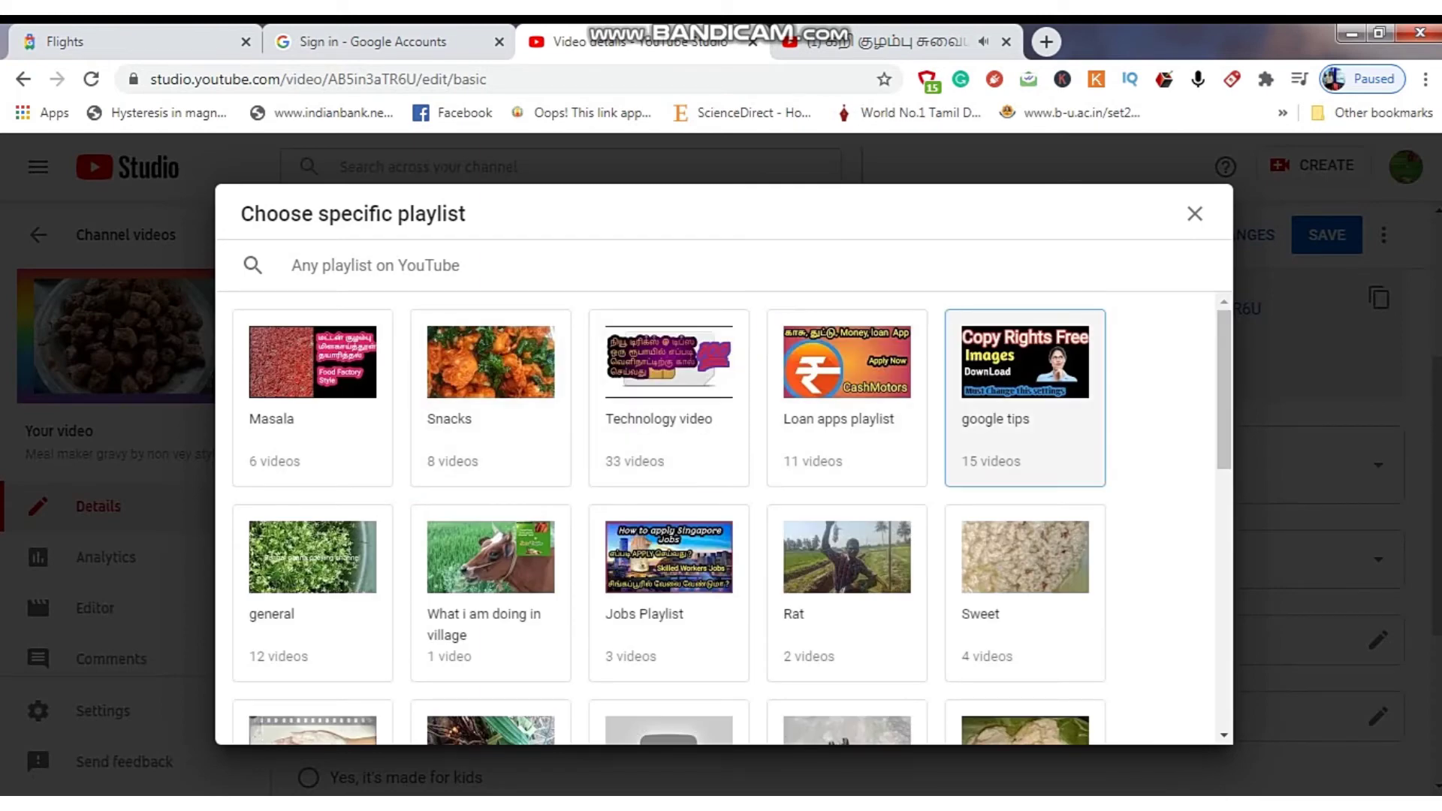
pyautogui.click(1026, 398)
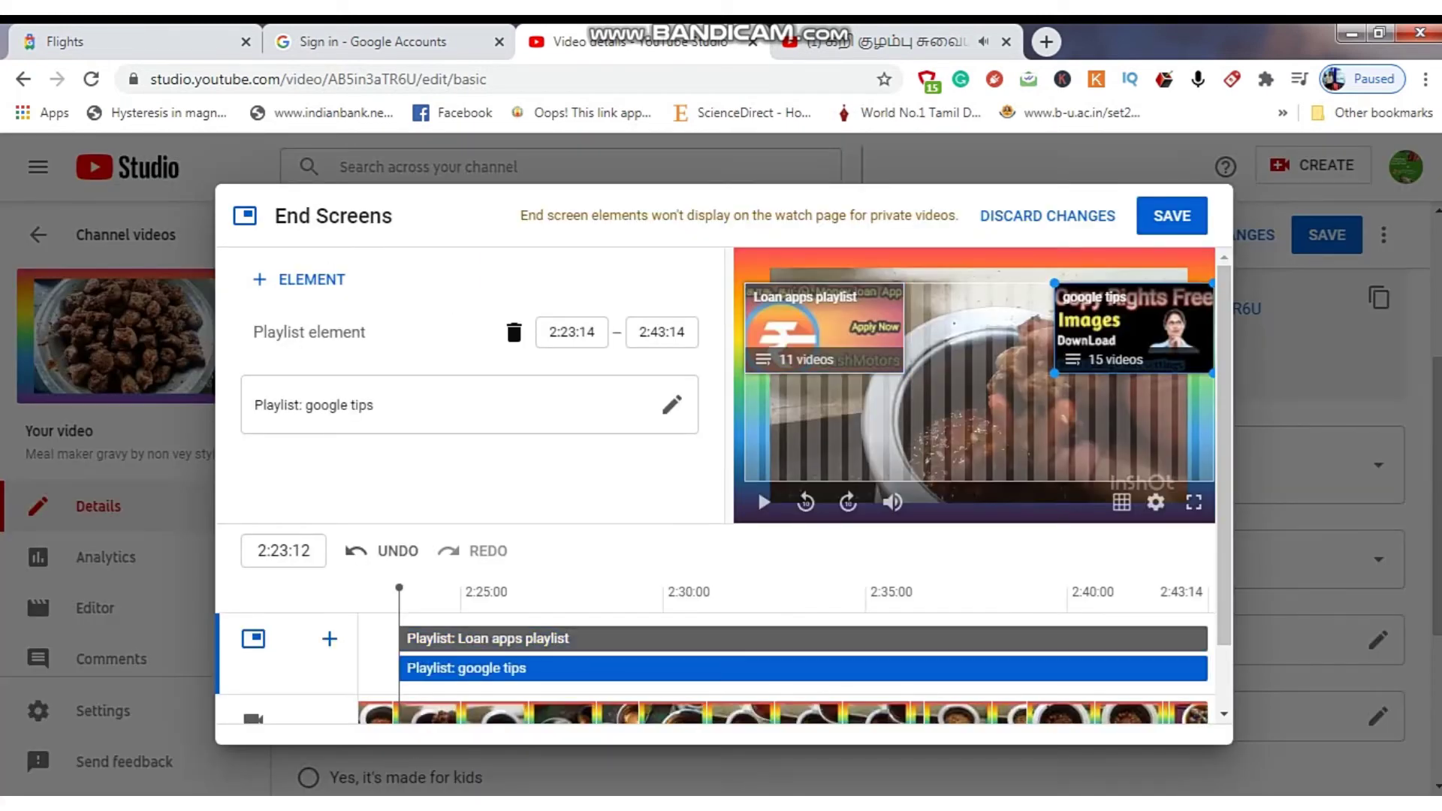
pyautogui.click(300, 280)
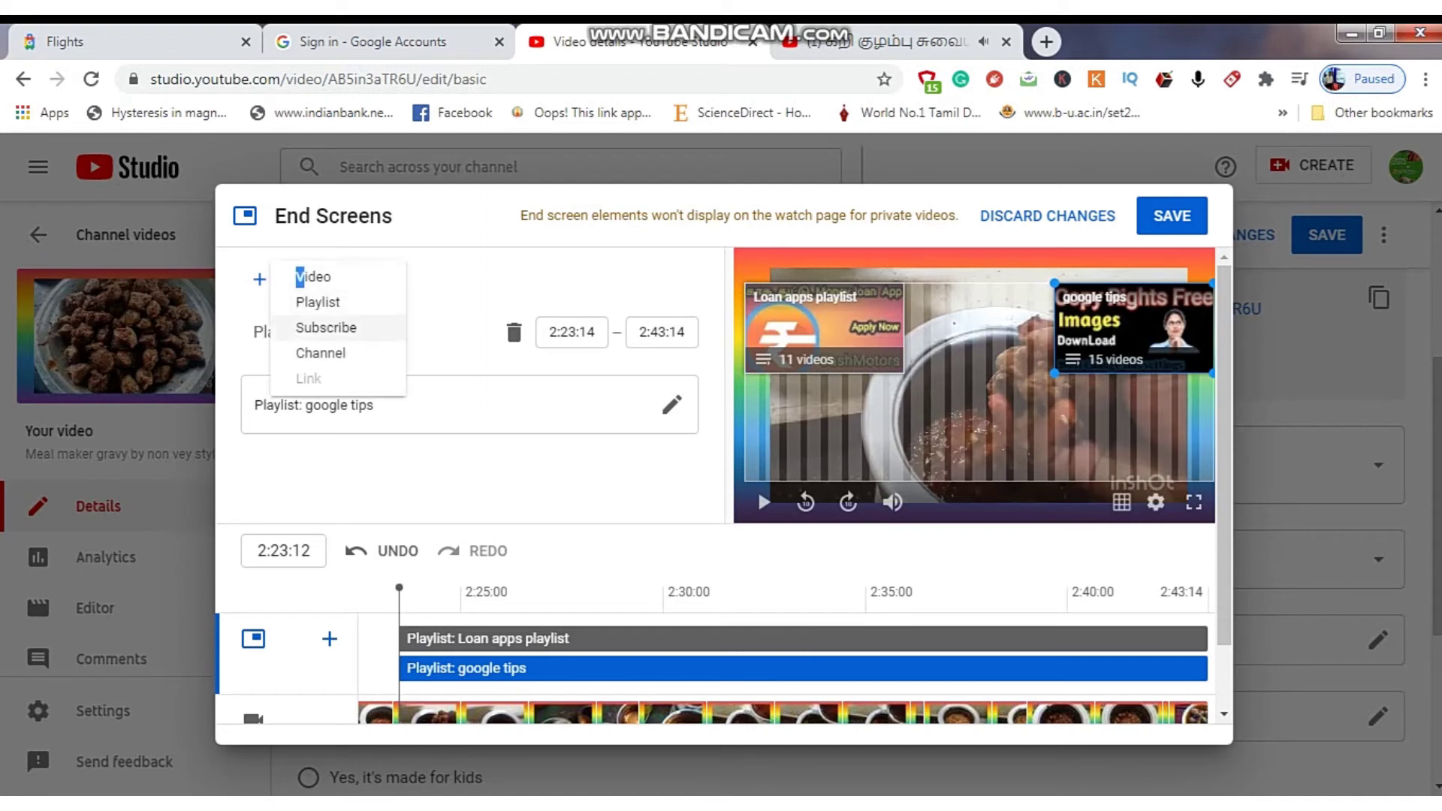
pyautogui.click(326, 327)
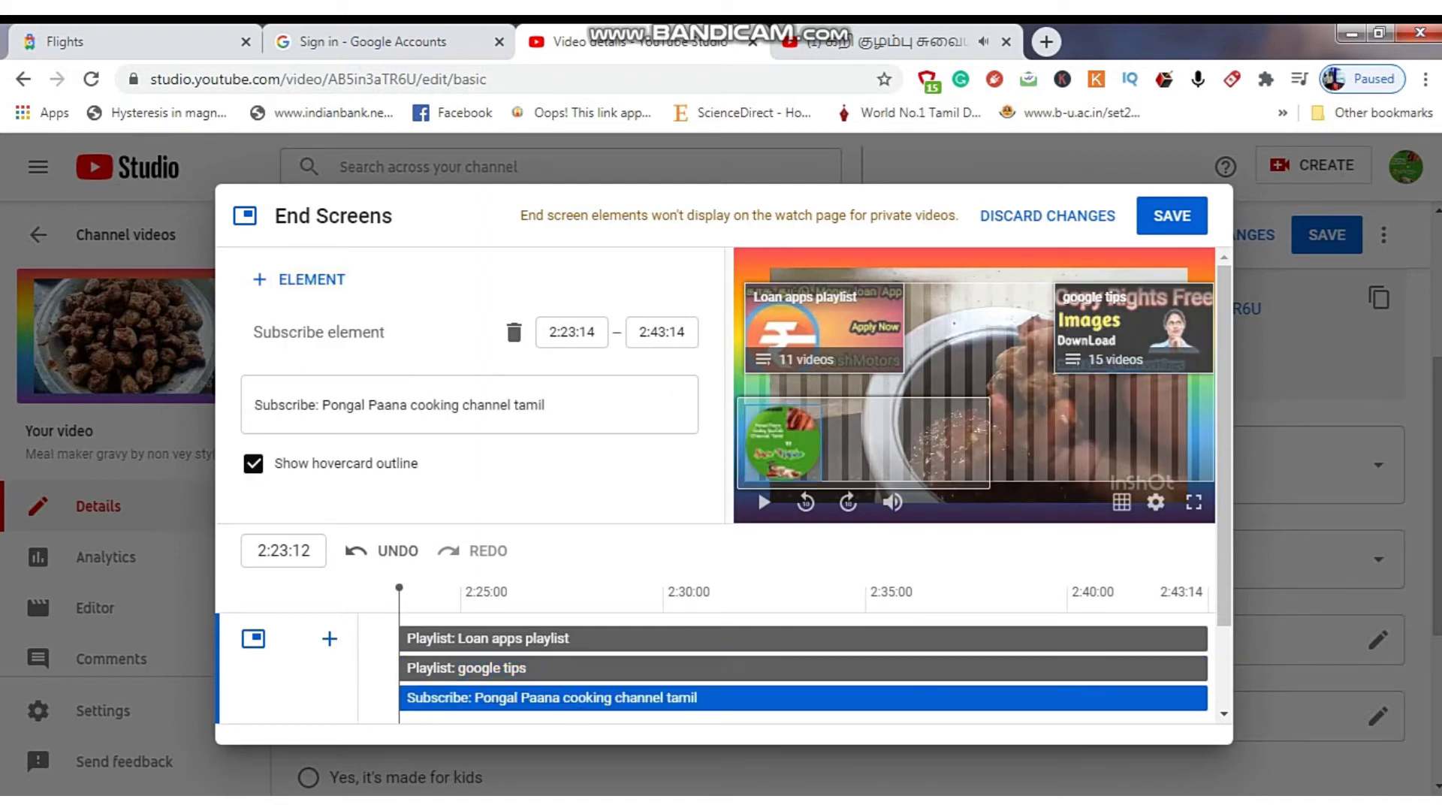
# - Add the Masala playlist as another end screen element
pyautogui.click(301, 279)
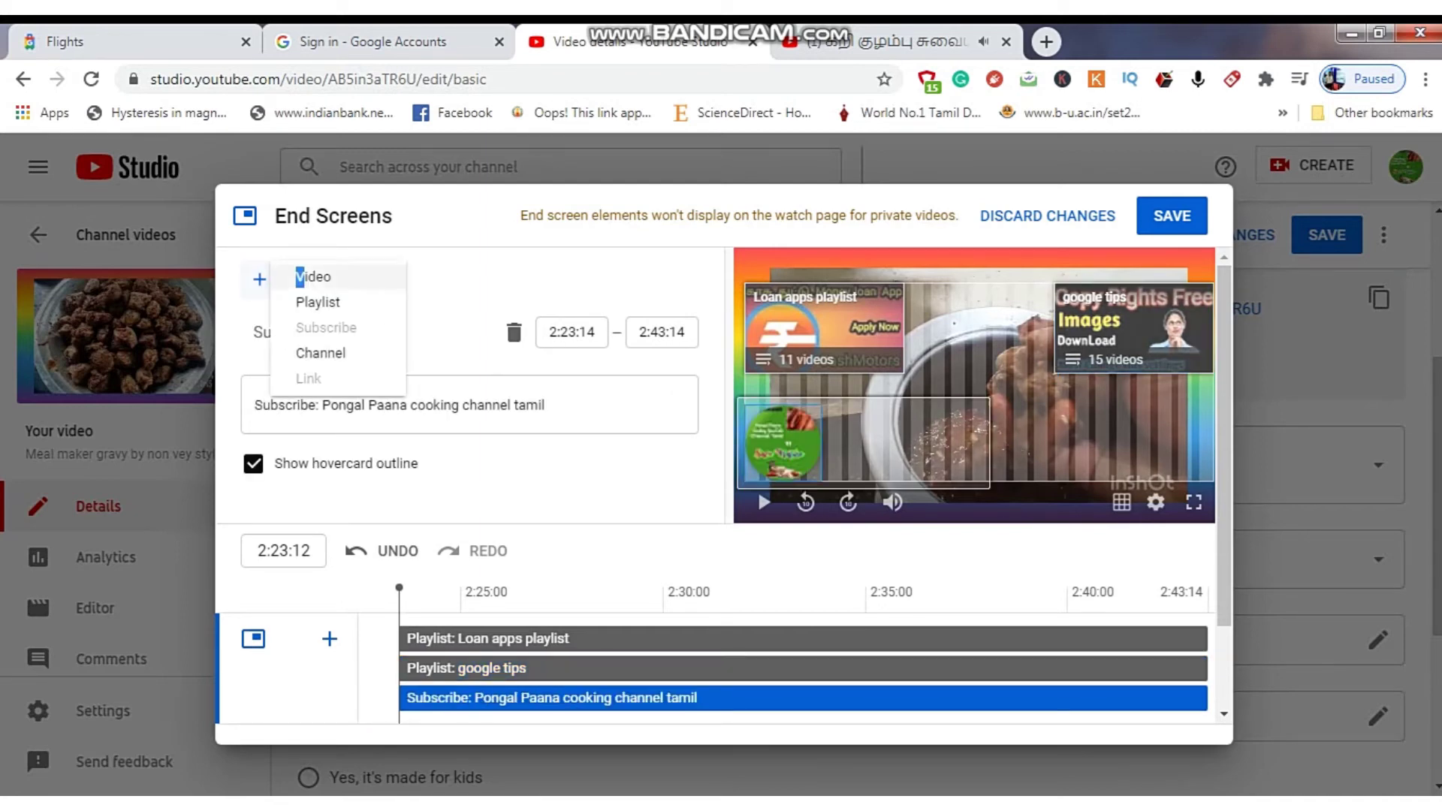
pyautogui.click(316, 301)
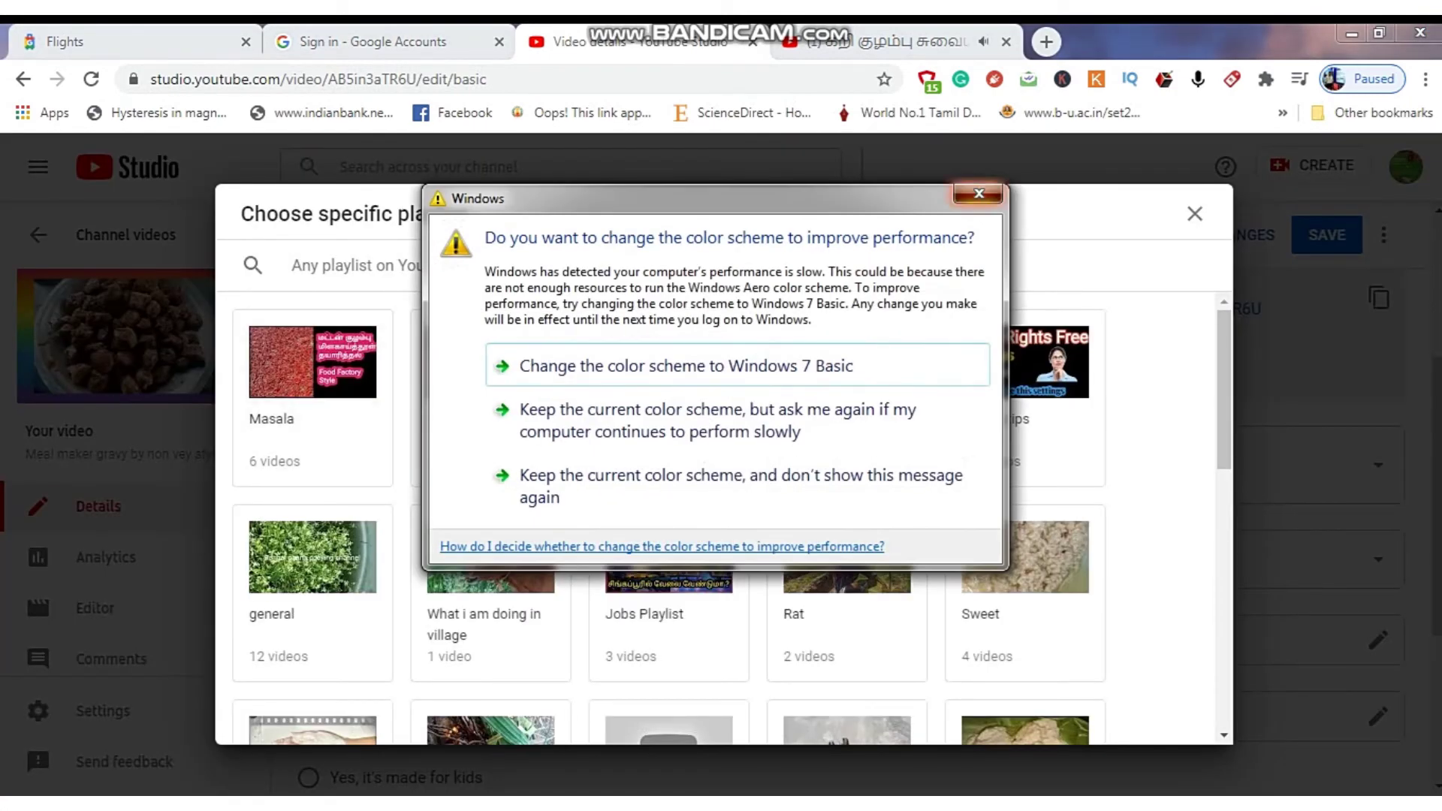
pyautogui.click(978, 194)
pyautogui.click(312, 361)
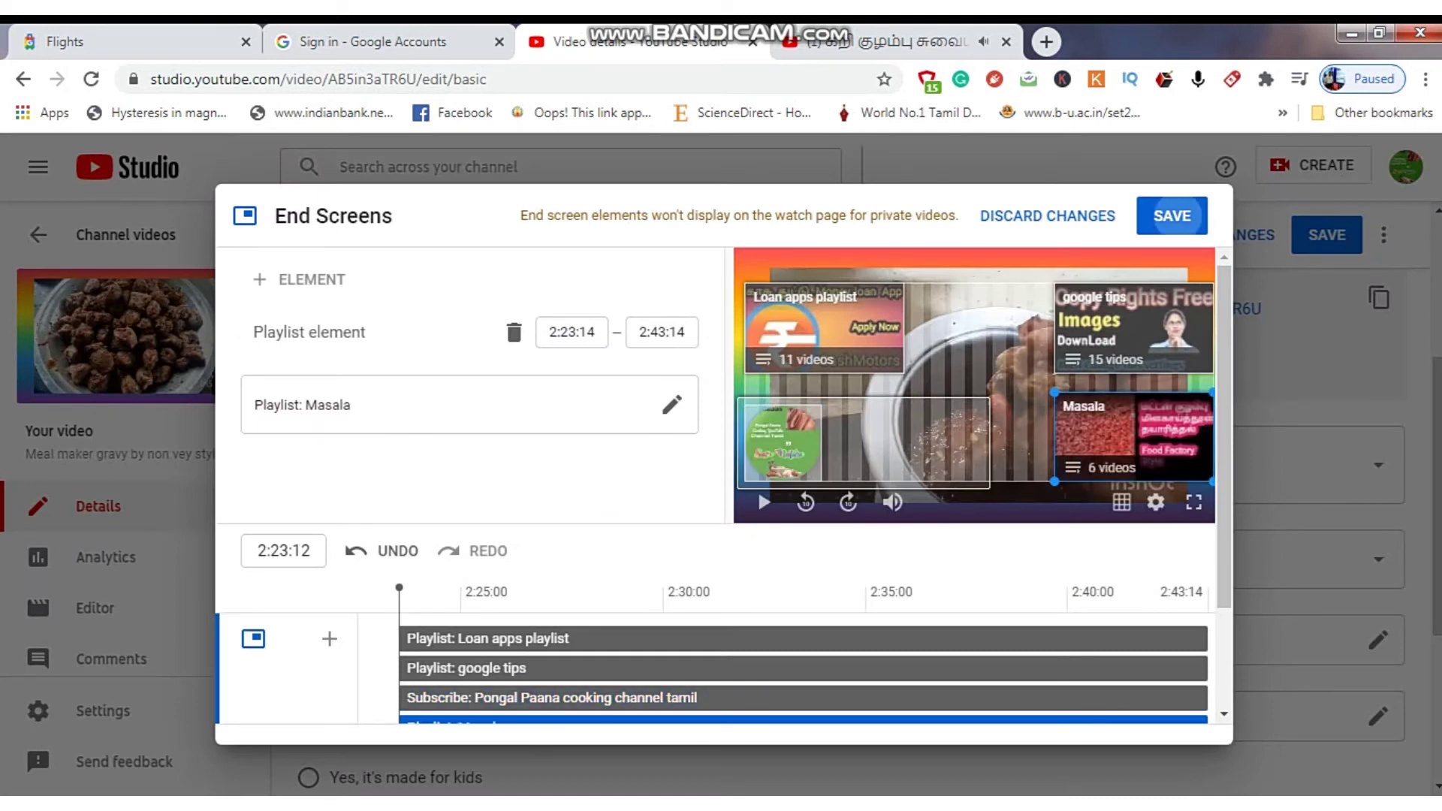
# - Save the end screen, then open the Cards editor from the details page
pyautogui.click(1172, 215)
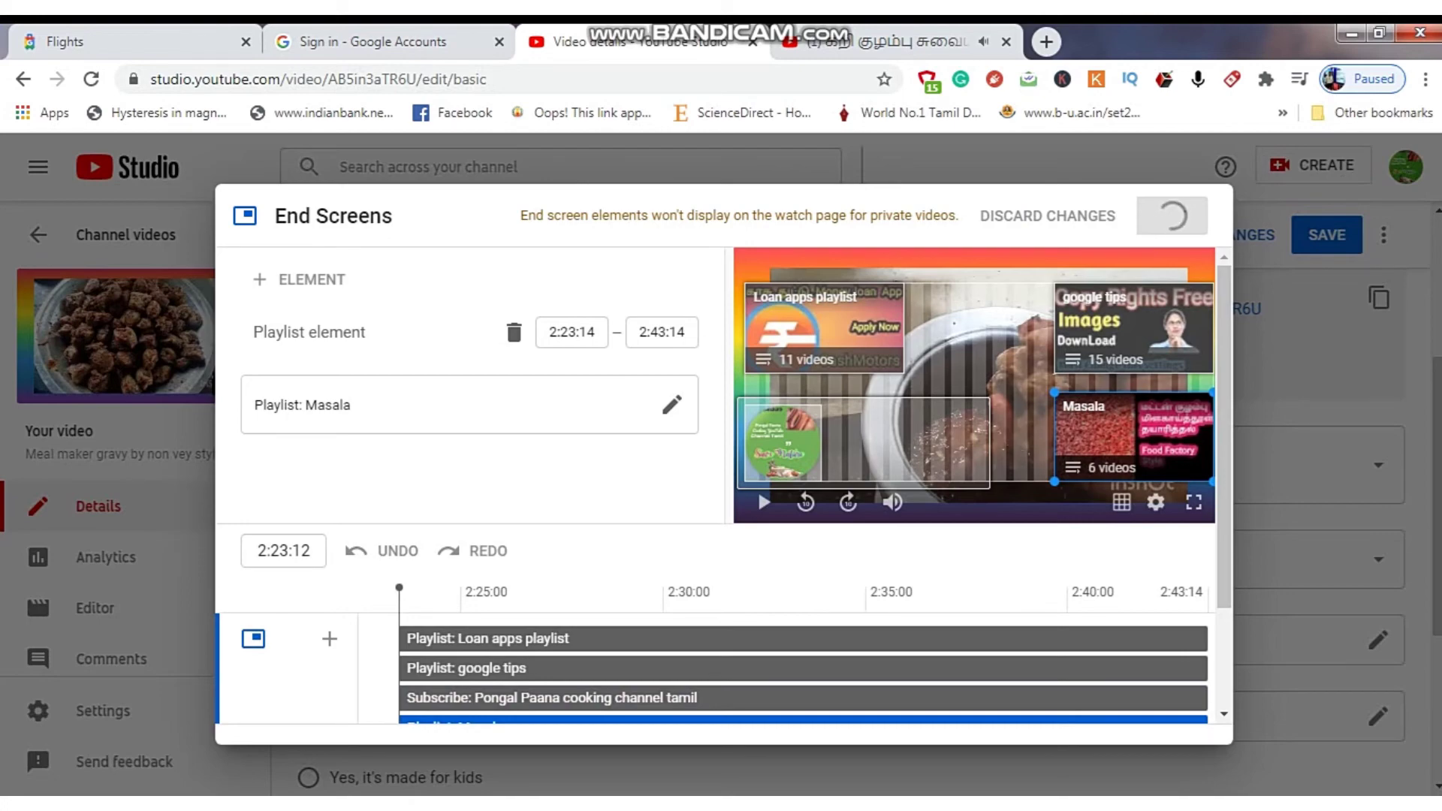
pyautogui.scroll(-3, 864, 533)
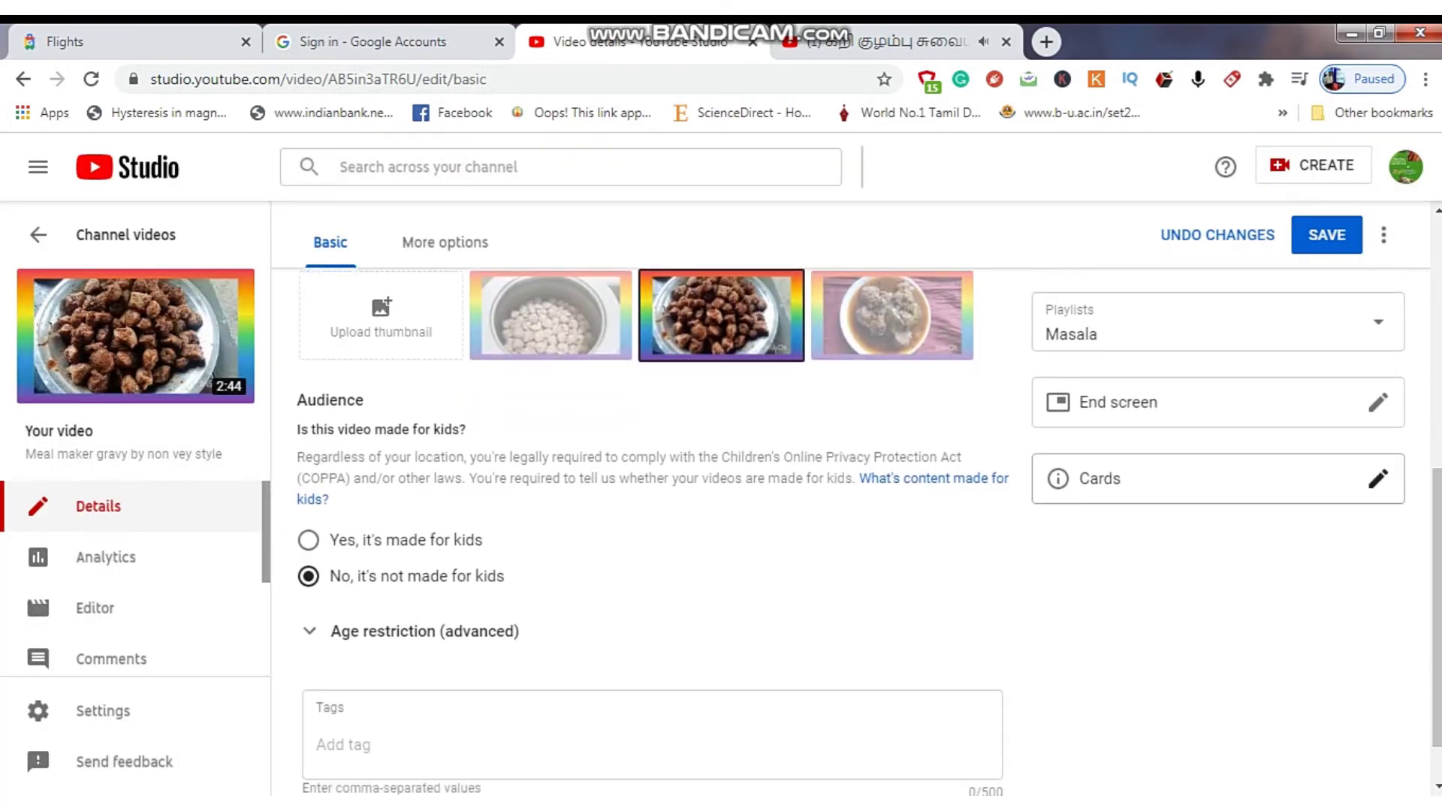
pyautogui.click(1378, 478)
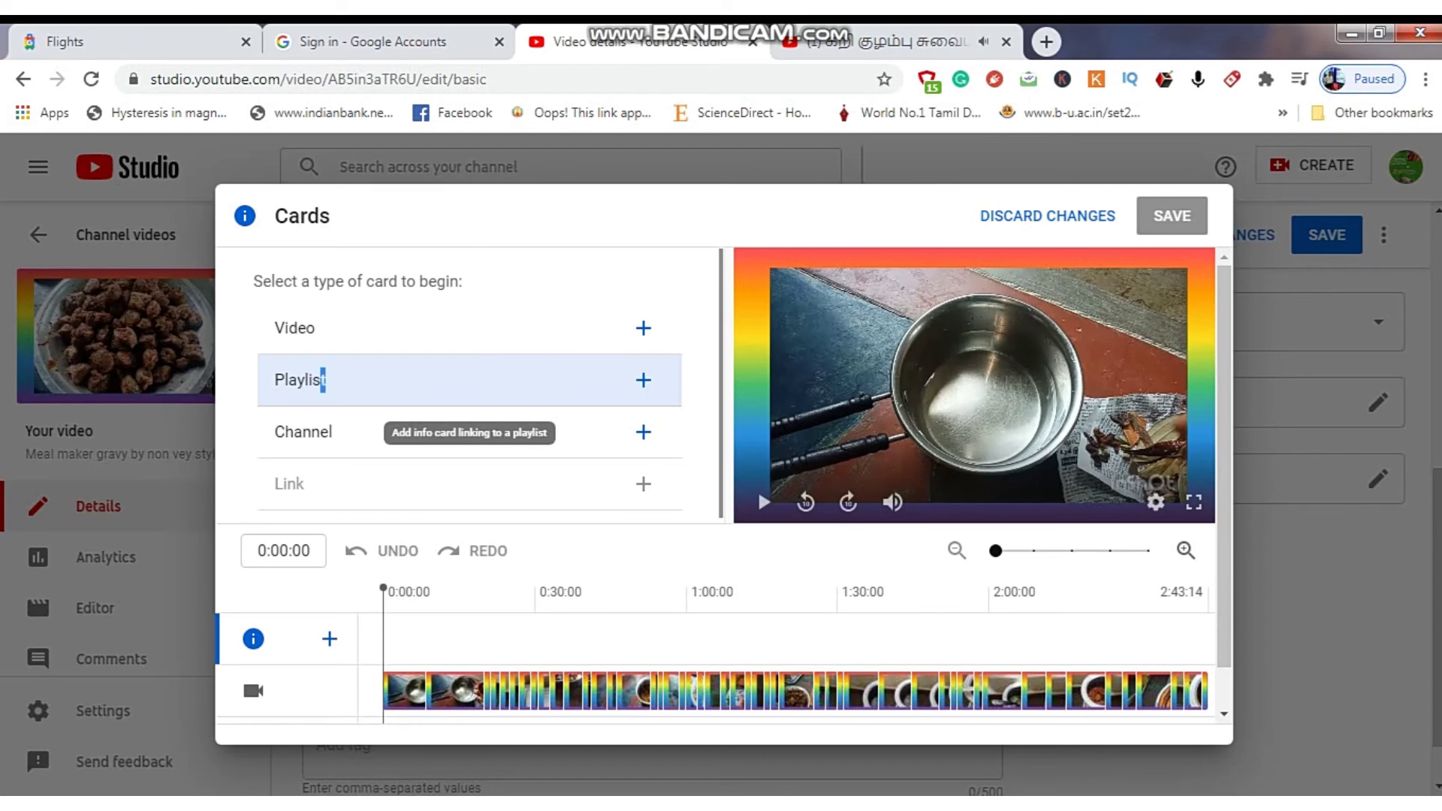
# - Add a Playlist card linking to 'Snacks' at 0:00:00 and save it
pyautogui.click(324, 381)
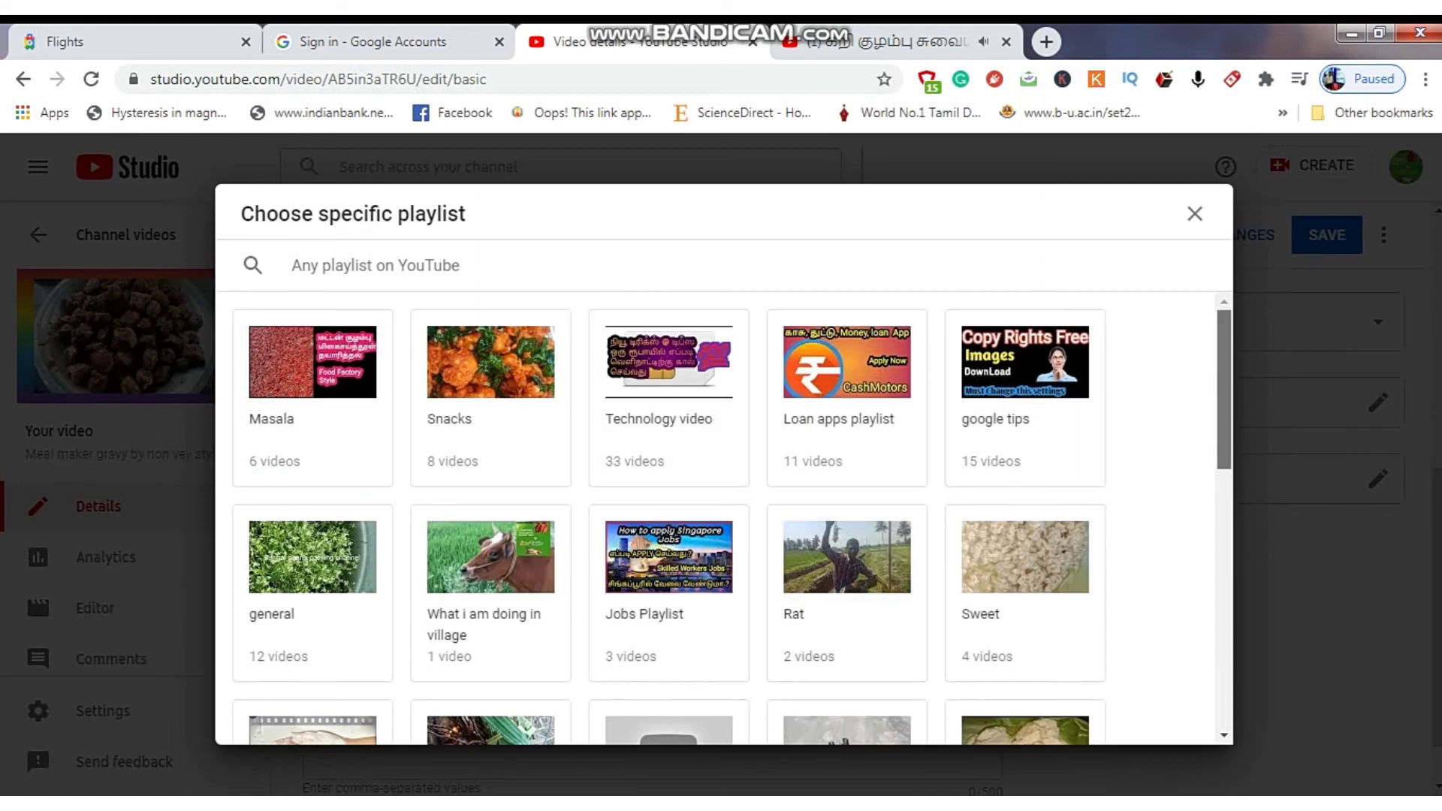
pyautogui.scroll(-15, 725, 519)
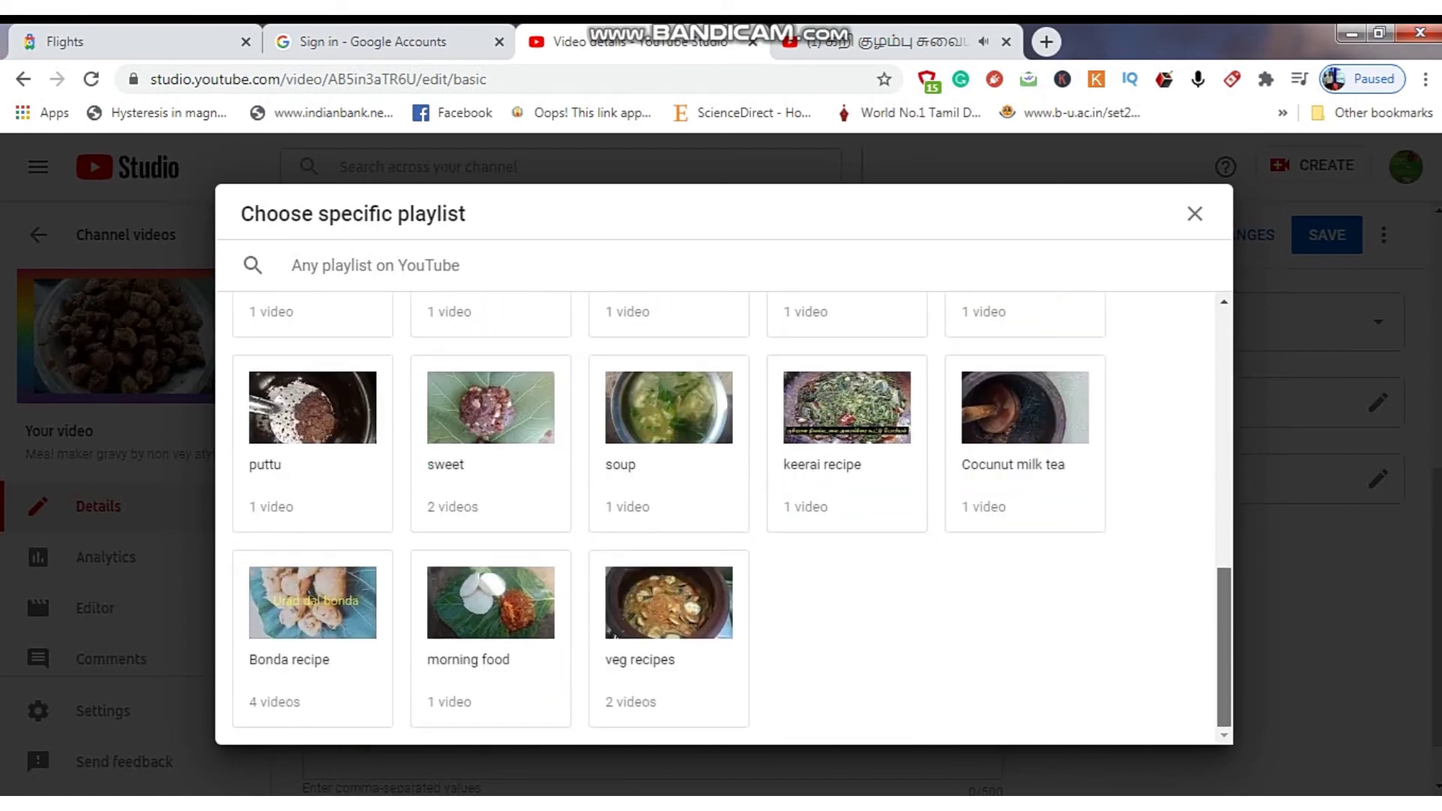
pyautogui.scroll(15, 725, 519)
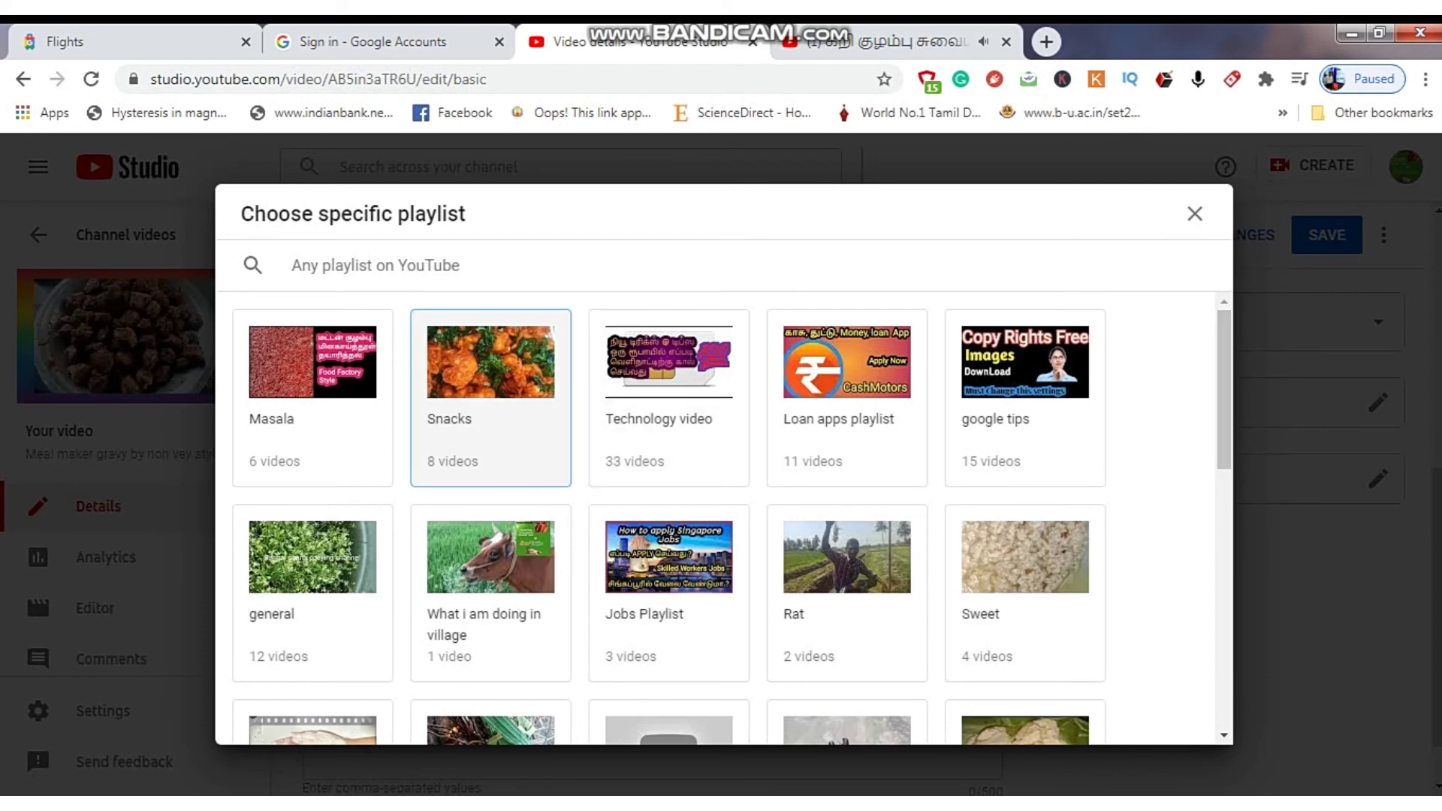
pyautogui.click(490, 398)
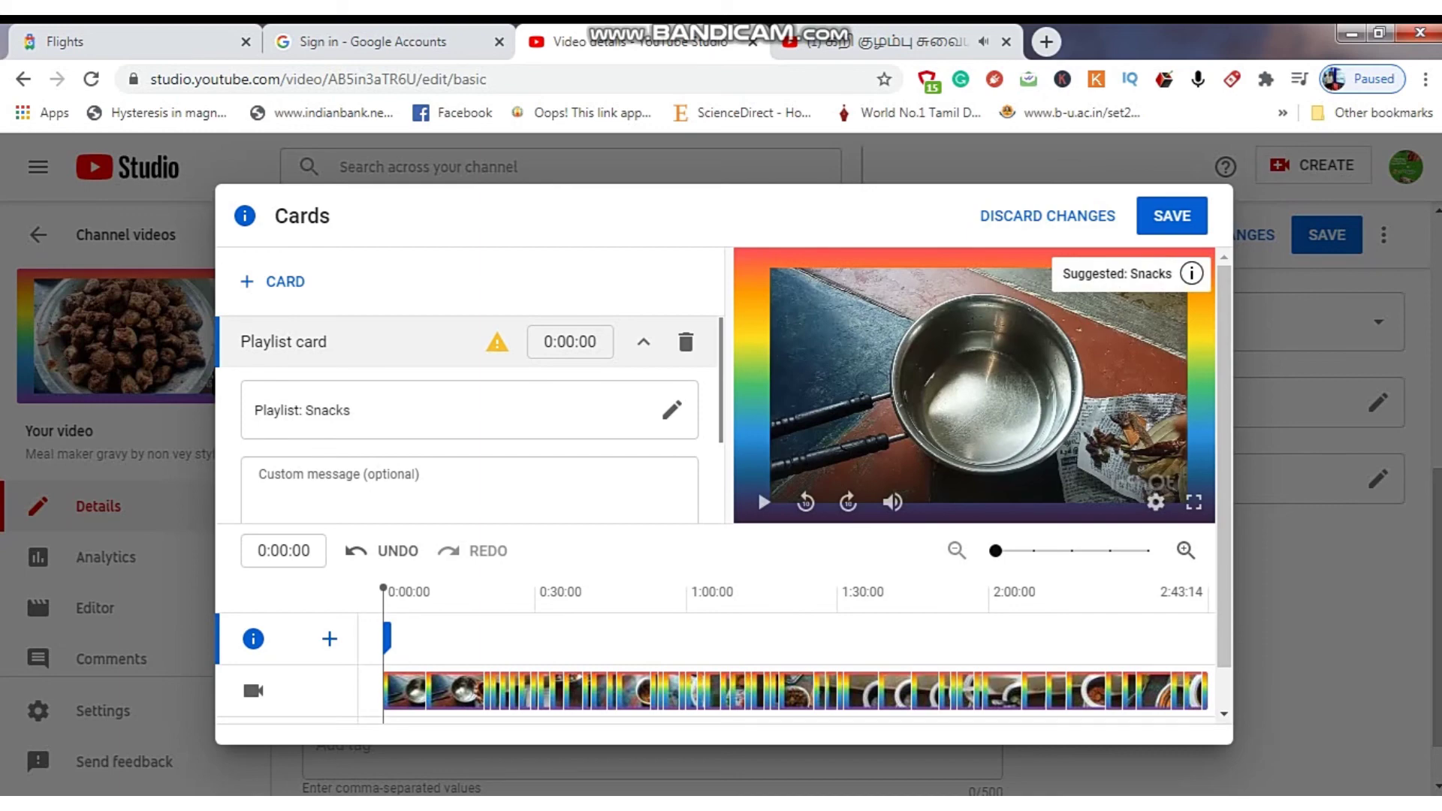
pyautogui.click(1172, 215)
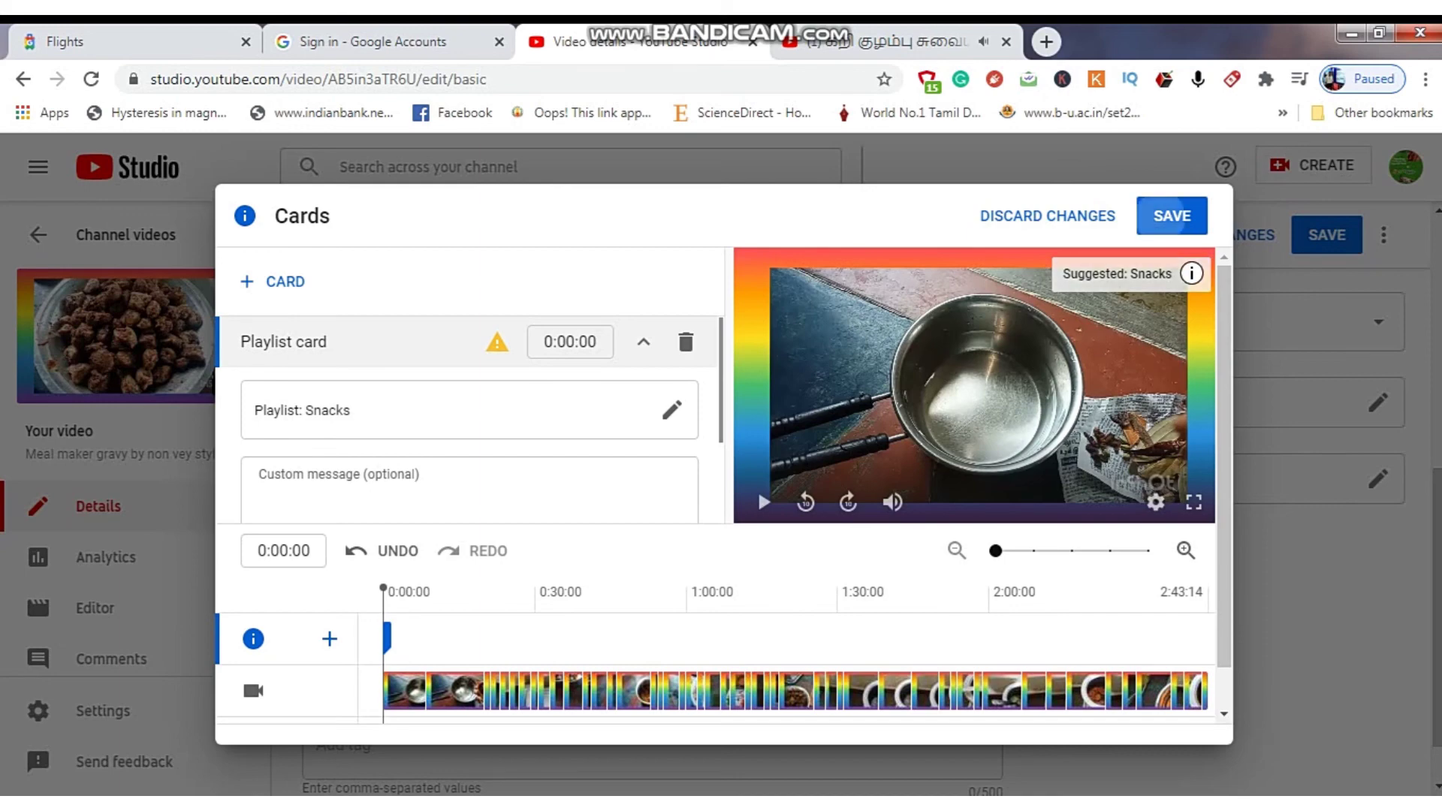